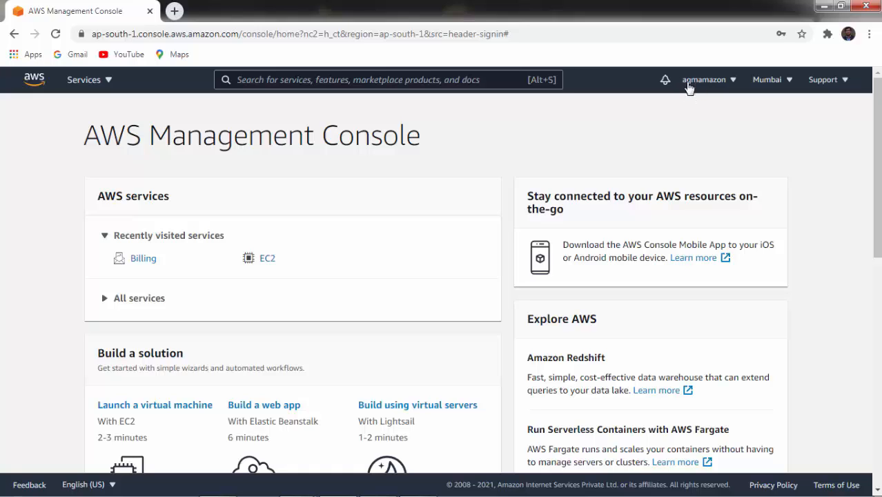
Set the console region to Asia Pacific (Mumbai) ap-south-1
left_click(789, 81)
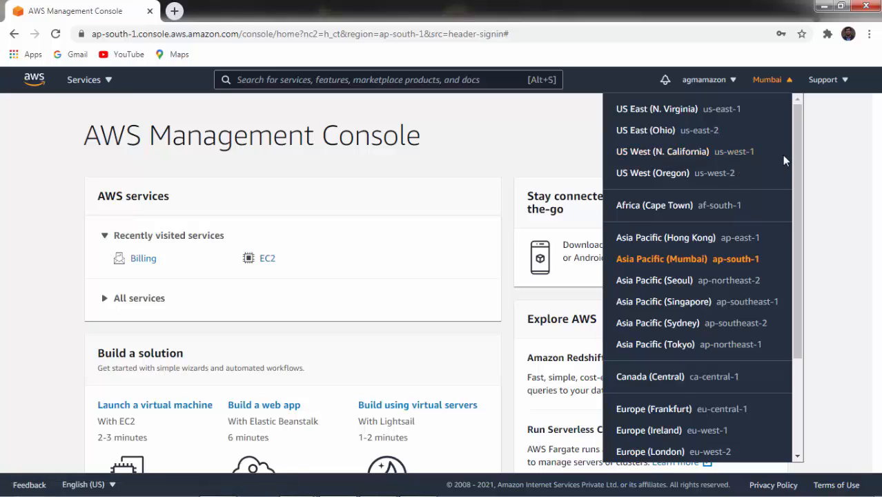
left_click_drag(797, 181, 797, 335)
scroll(796, 215, "down", 1)
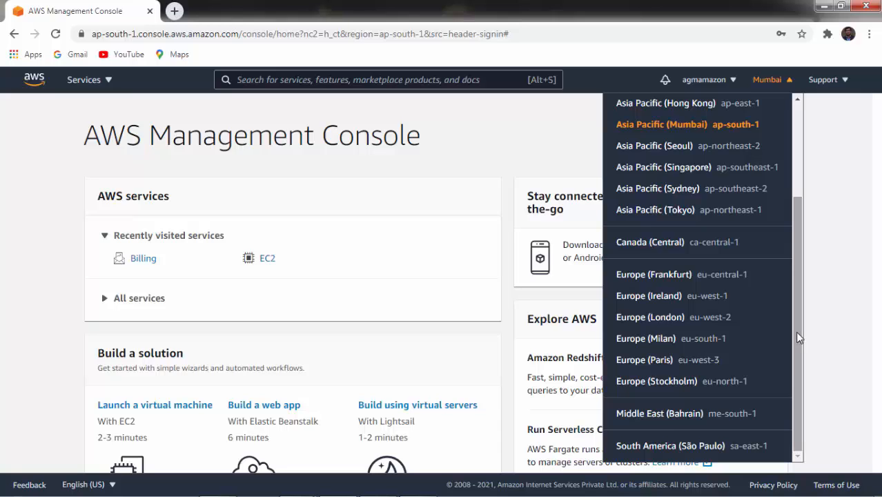
left_click_drag(797, 337, 796, 276)
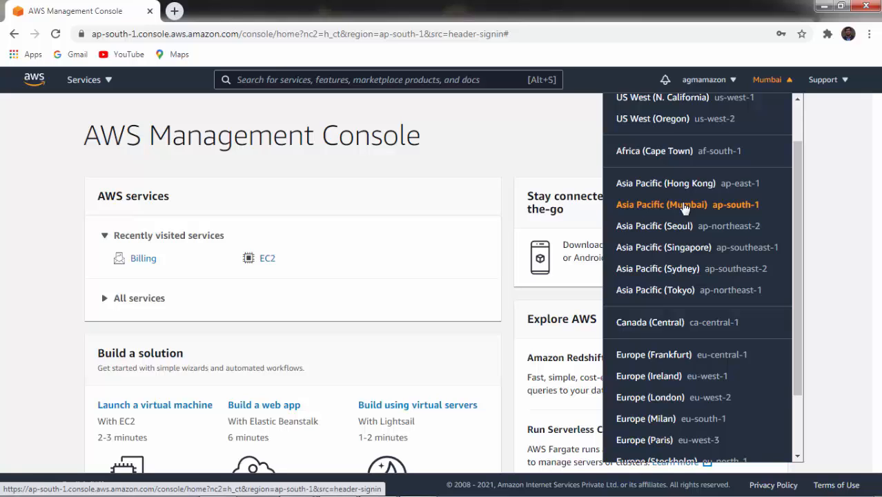
left_click(684, 209)
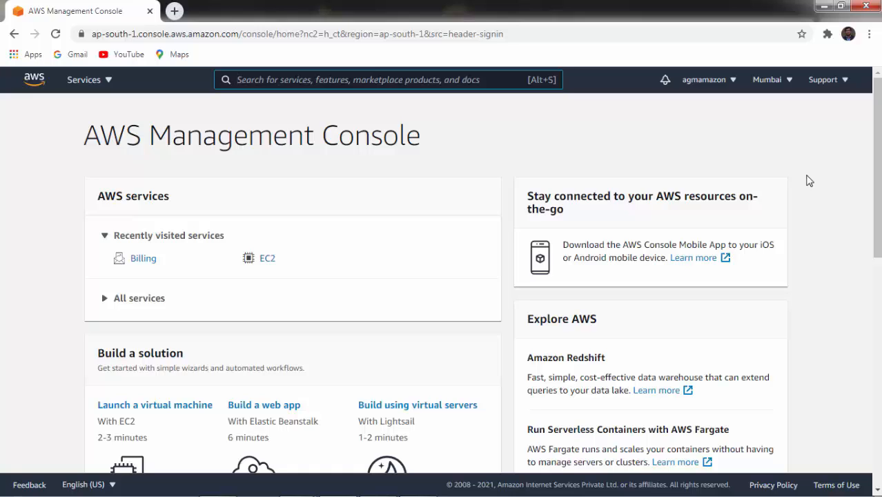
left_click(847, 88)
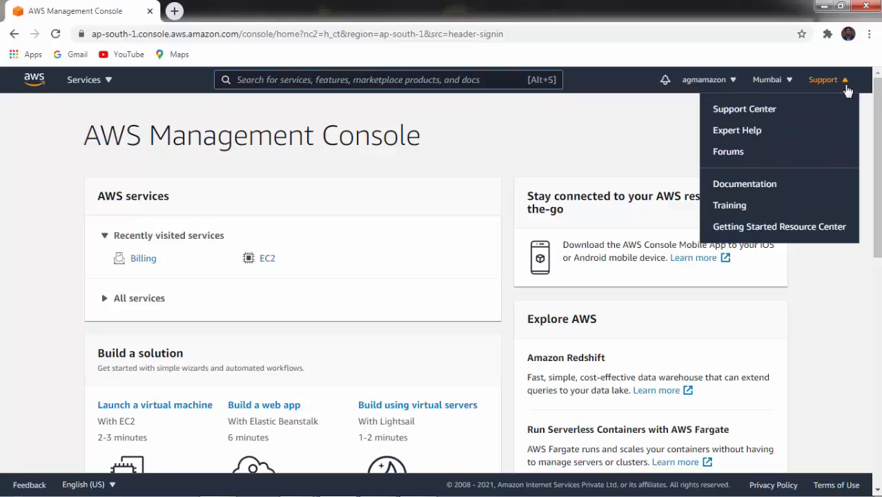
left_click(628, 164)
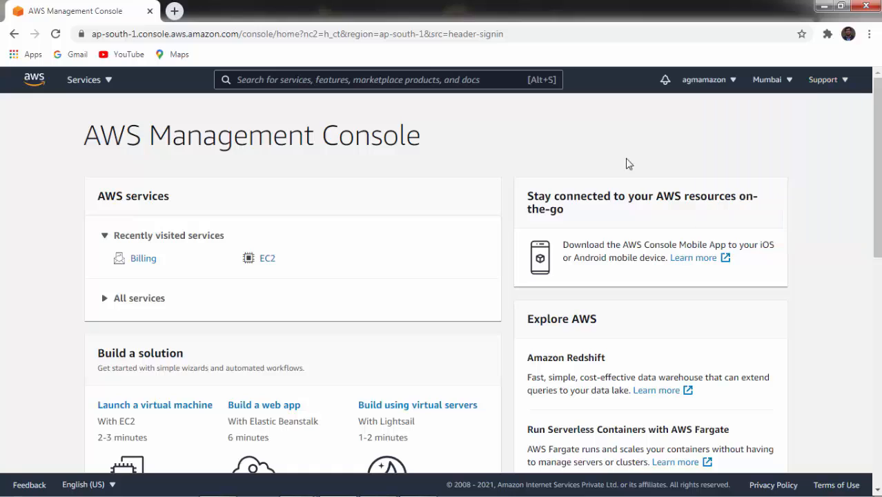
Browse the list of all services and open the EC2 service under Compute
left_click(108, 81)
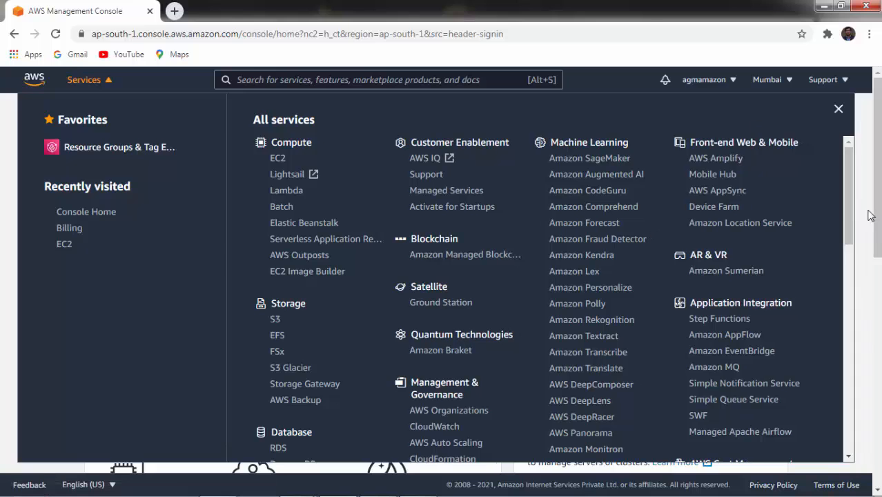
left_click_drag(861, 226, 865, 175)
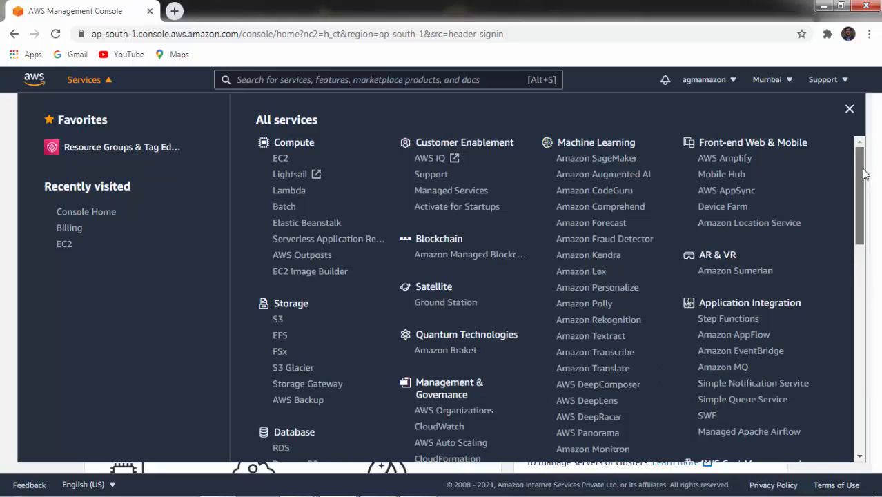
left_click_drag(865, 220, 865, 276)
scroll(864, 274, "down", 4)
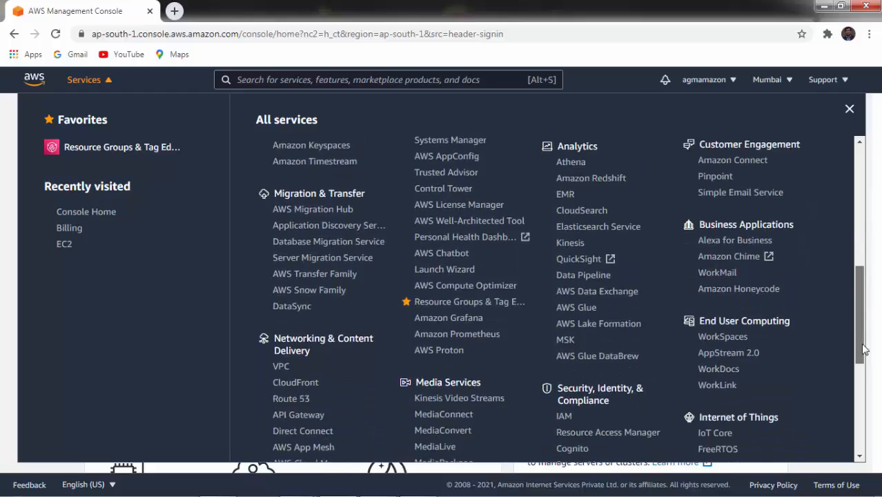
scroll(863, 267, "up", 1)
scroll(861, 268, "up", 6)
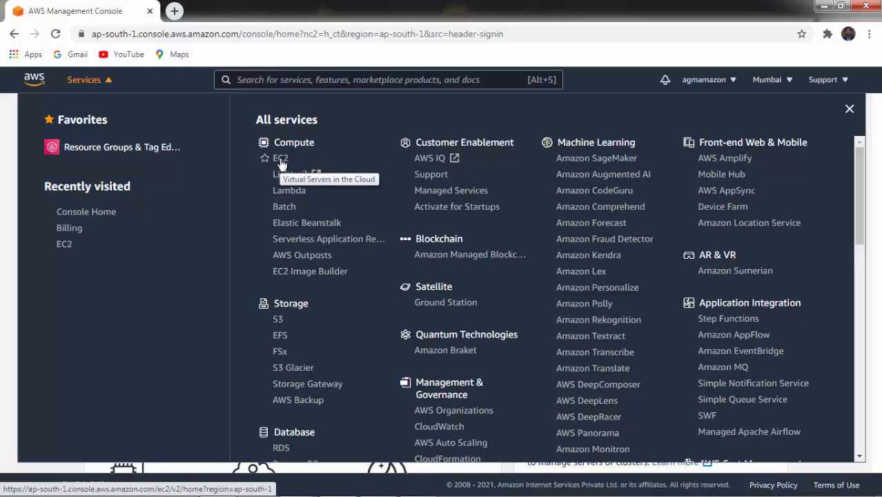
left_click(281, 160)
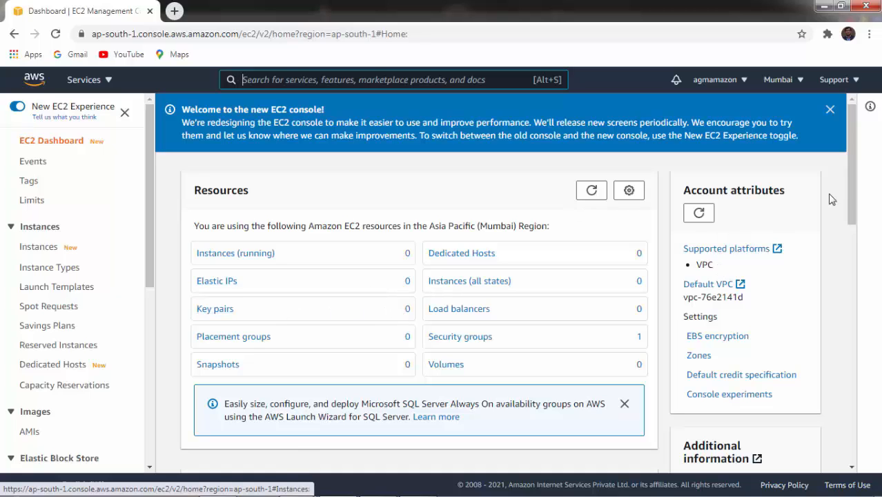
Start the launch wizard for a new EC2 instance from the EC2 dashboard
left_click_drag(853, 198, 854, 244)
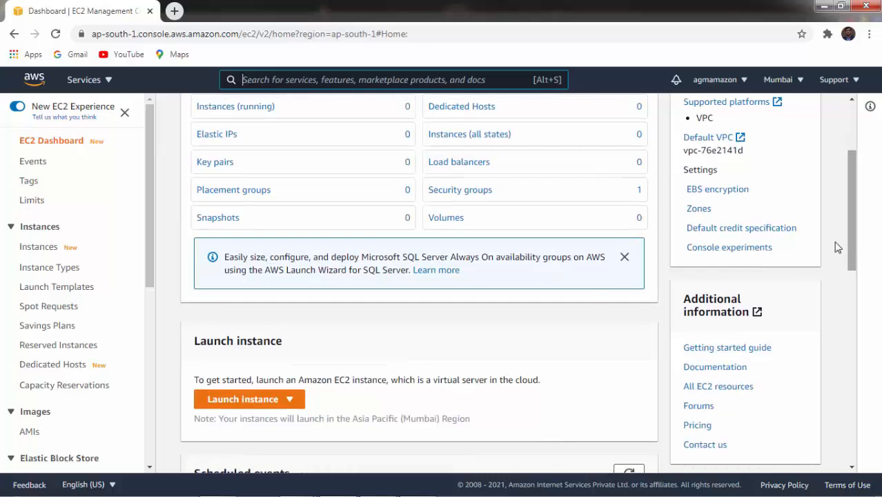
left_click(251, 405)
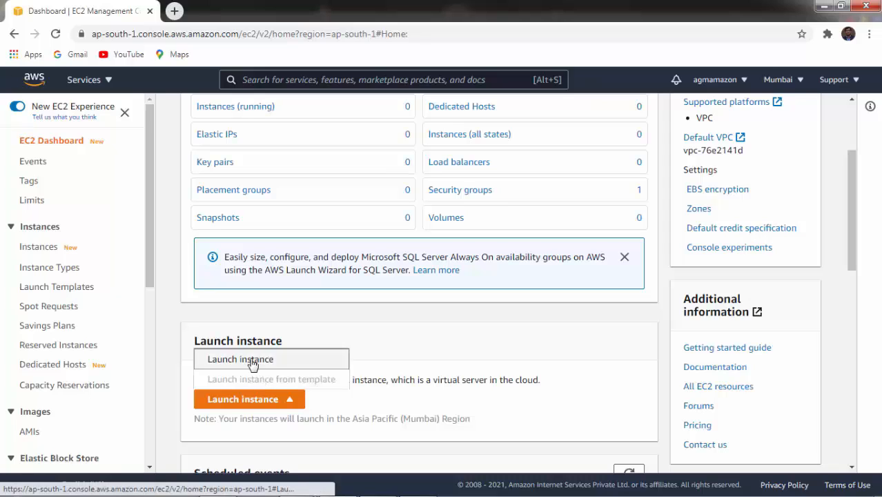
left_click(252, 364)
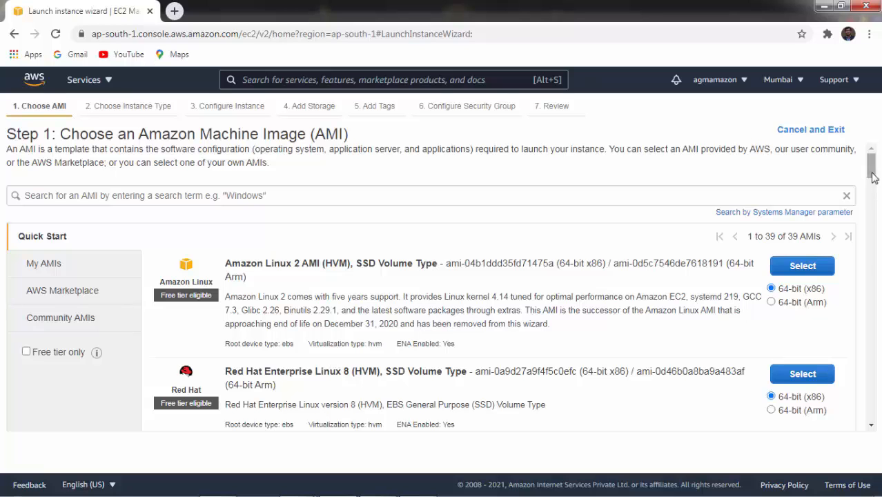
Look through the available machine images and select Microsoft Windows Server 2019 Base for the instance
left_click_drag(872, 166, 876, 214)
scroll(873, 189, "down", 1)
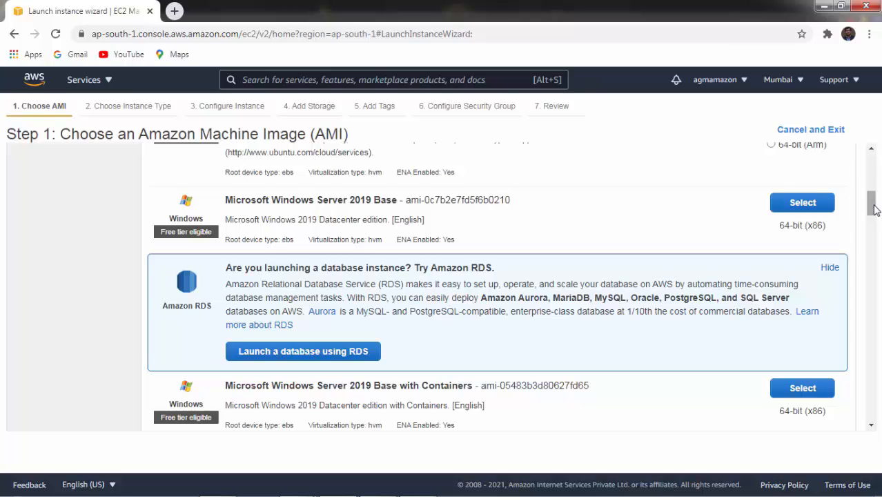
left_click_drag(874, 210, 874, 221)
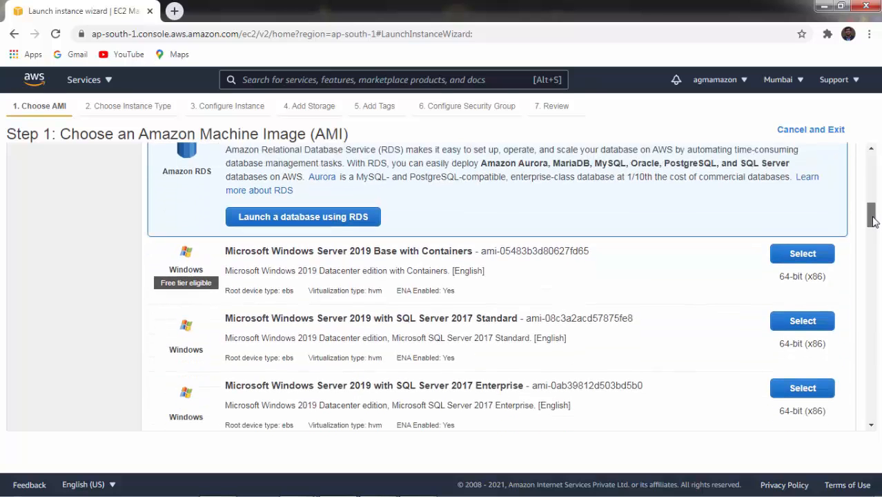
left_click_drag(873, 221, 874, 265)
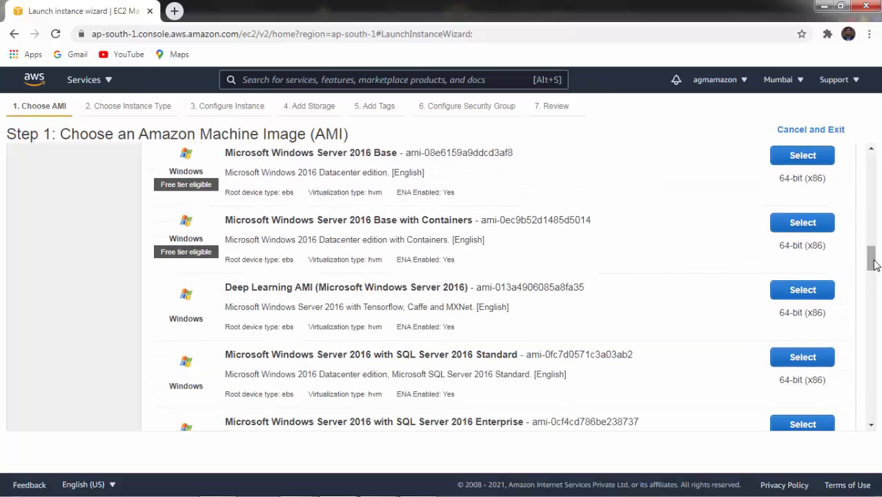
left_click_drag(875, 265, 873, 222)
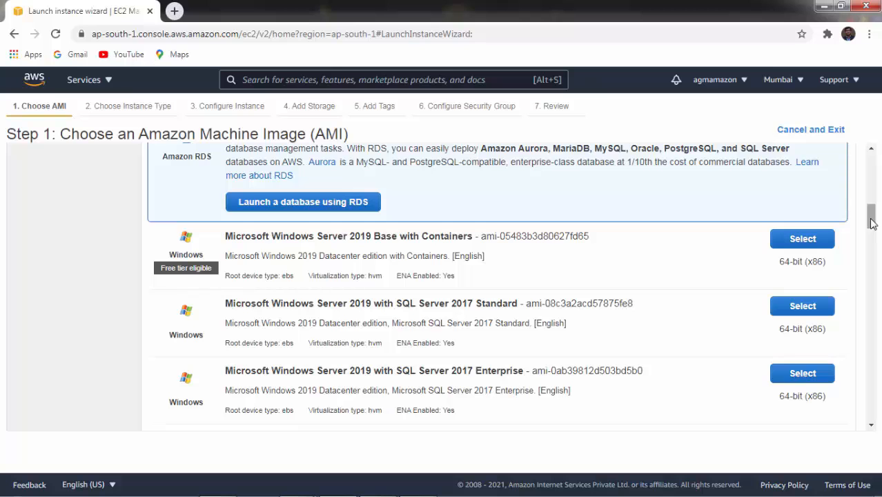
mouse_move(871, 223)
left_mouse_down()
mouse_move(871, 230)
mouse_move(872, 222)
left_mouse_up()
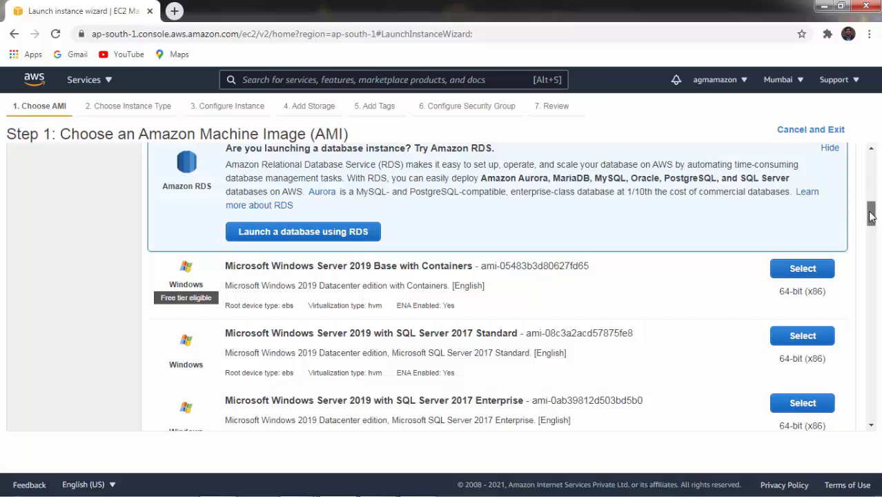
scroll(871, 215, "up", 2)
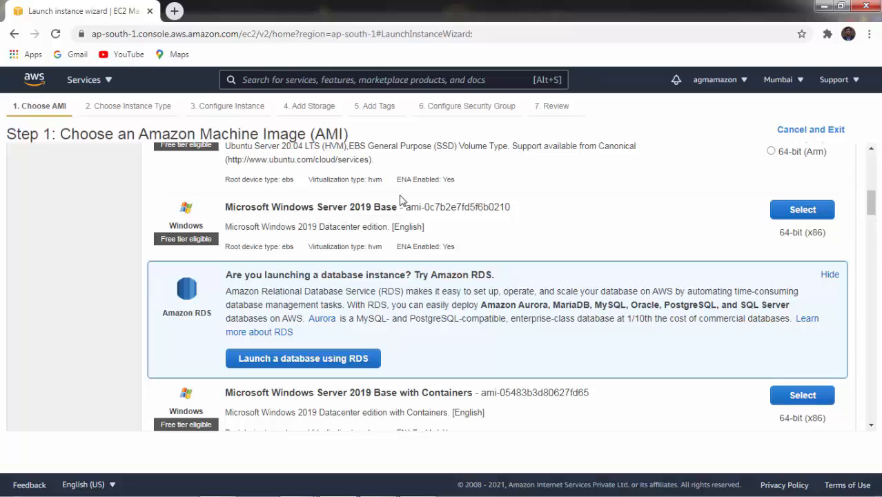
left_click_drag(241, 207, 347, 219)
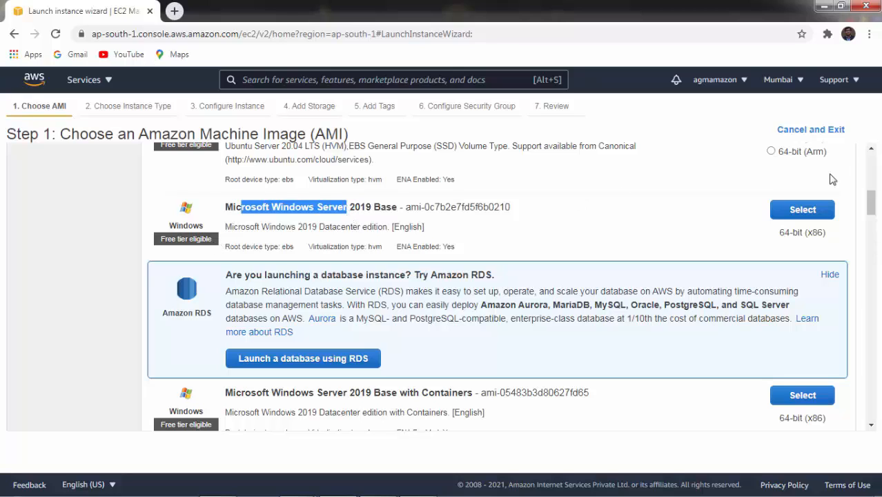
left_click(803, 211)
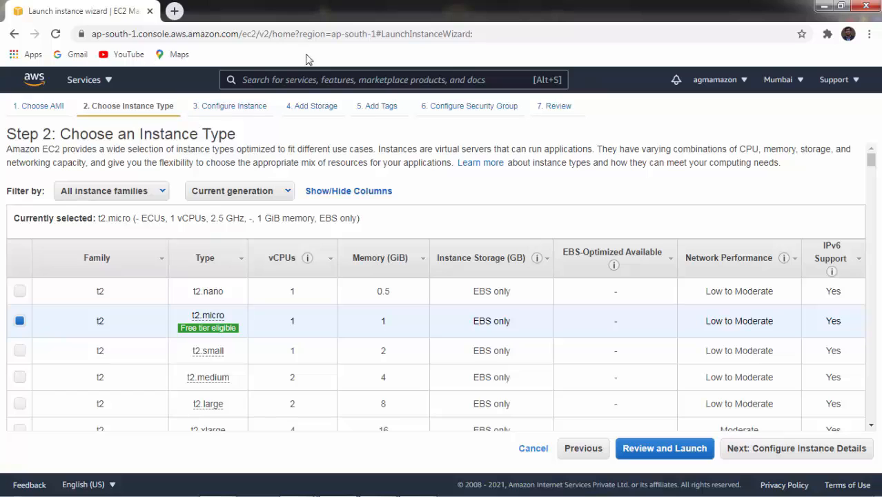
Review the instance types, keep the free-tier-eligible t2.micro selected and continue to configuring the instance details
left_click_drag(871, 162, 871, 166)
left_click_drag(871, 166, 871, 171)
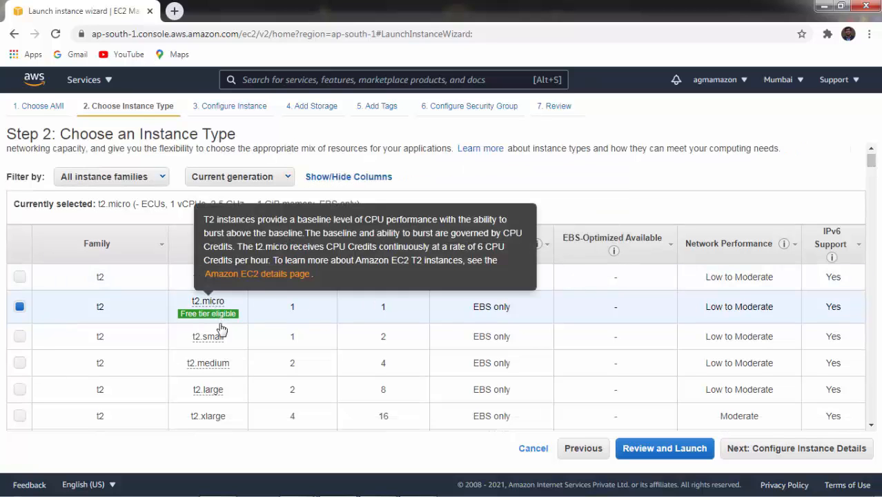
mouse_move(214, 315)
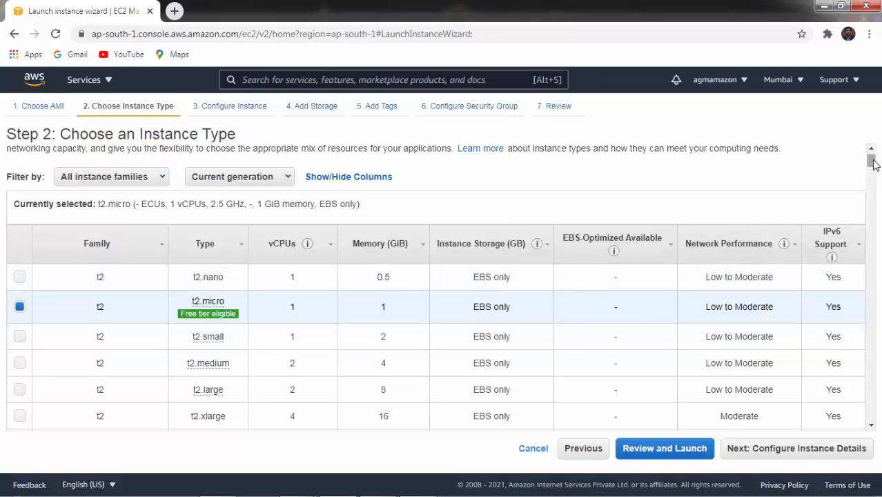
scroll(874, 171, "down", 3)
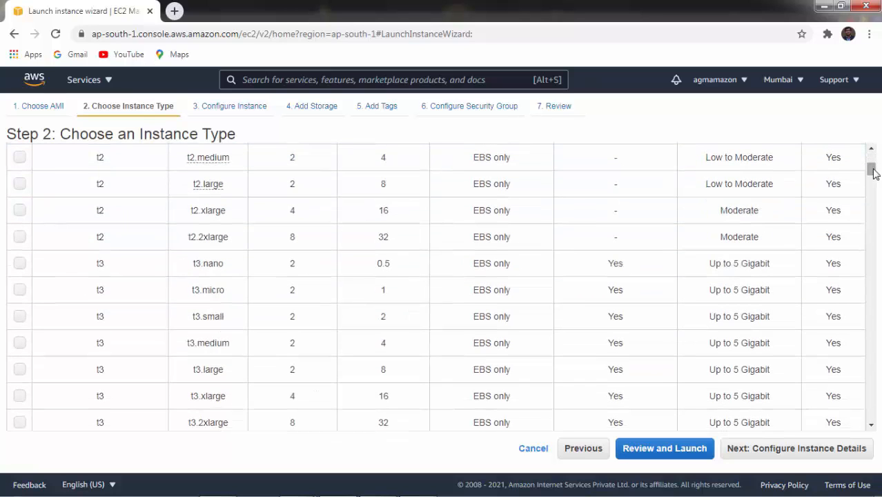
left_click_drag(874, 171, 872, 272)
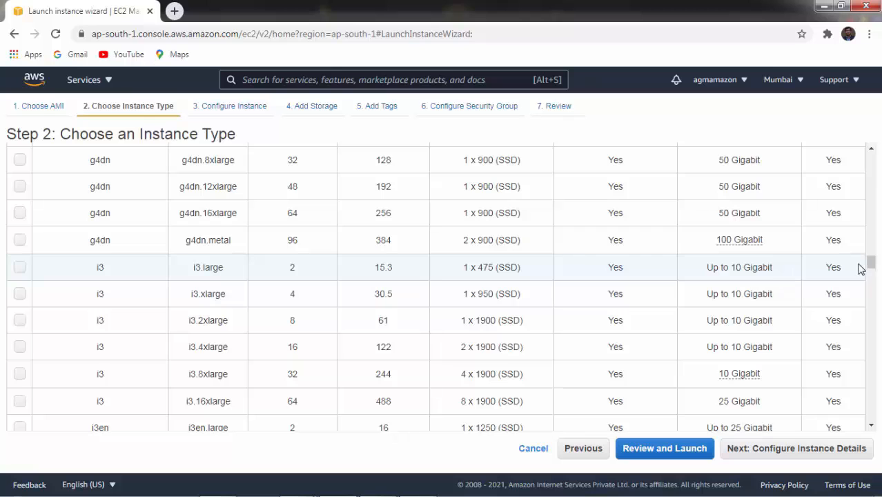
left_click_drag(871, 262, 878, 173)
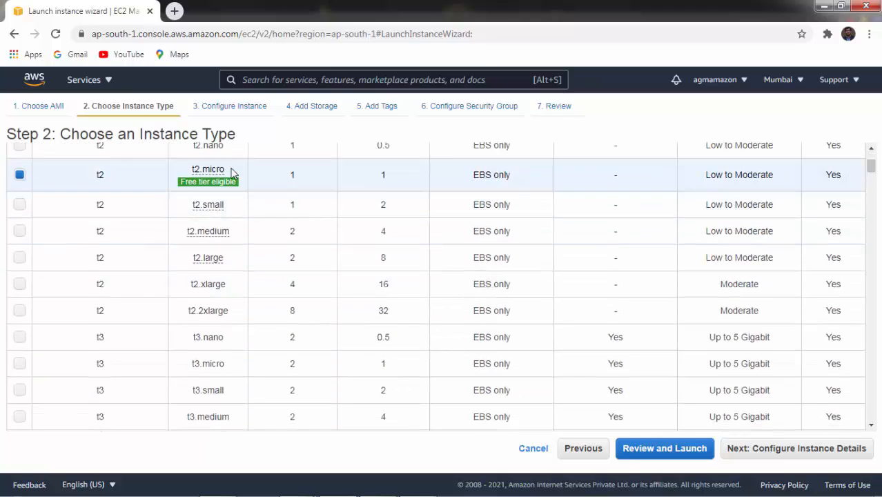
mouse_move(202, 185)
scroll(871, 173, "up", 1)
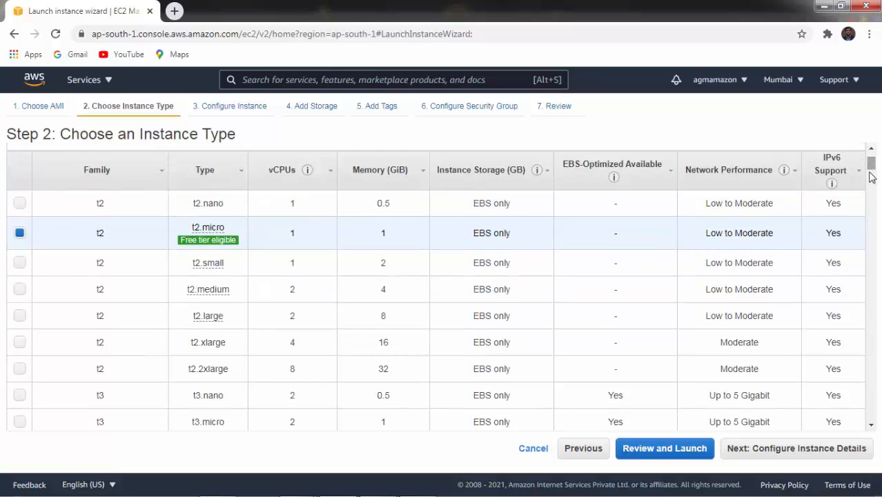
left_click(759, 452)
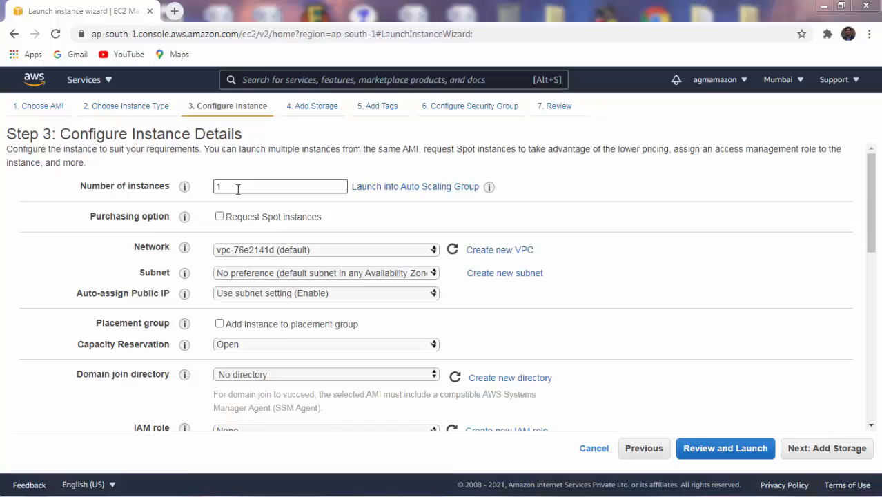
Enable the Spot instances request to view its pricing options and disable it again
left_click(273, 219)
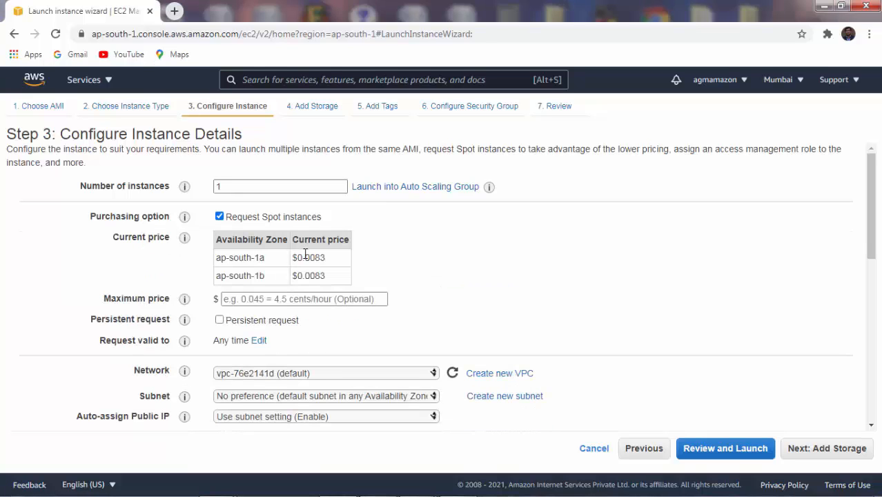
left_click(220, 217)
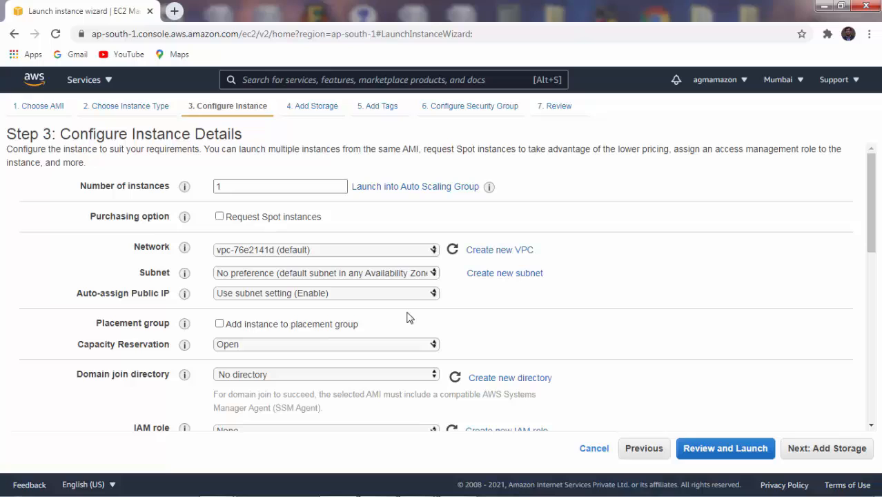
Check the subnet choices, keep No preference (default subnet in any Availability Zone), and look through the instance settings below
left_click(414, 276)
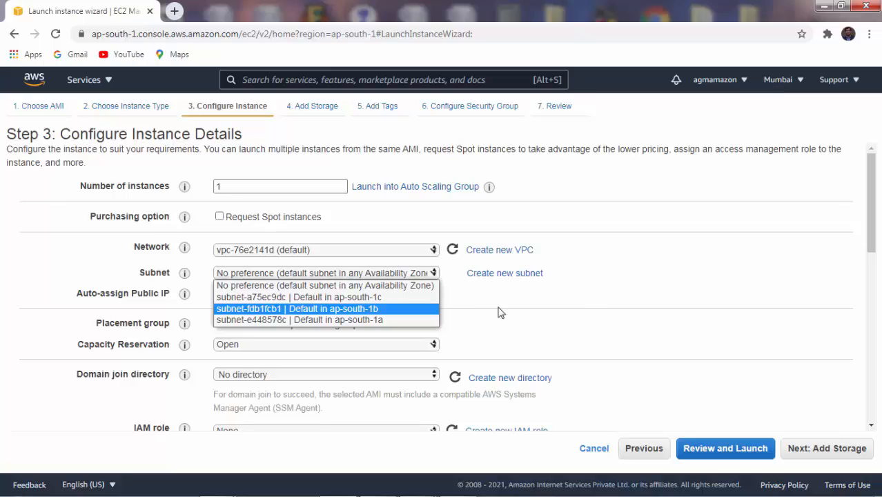
left_click(396, 292)
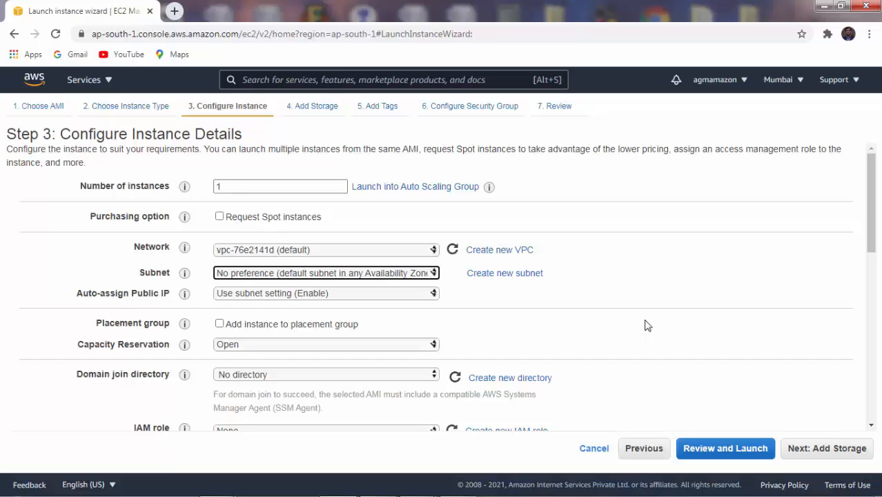
scroll(872, 208, "down", 1)
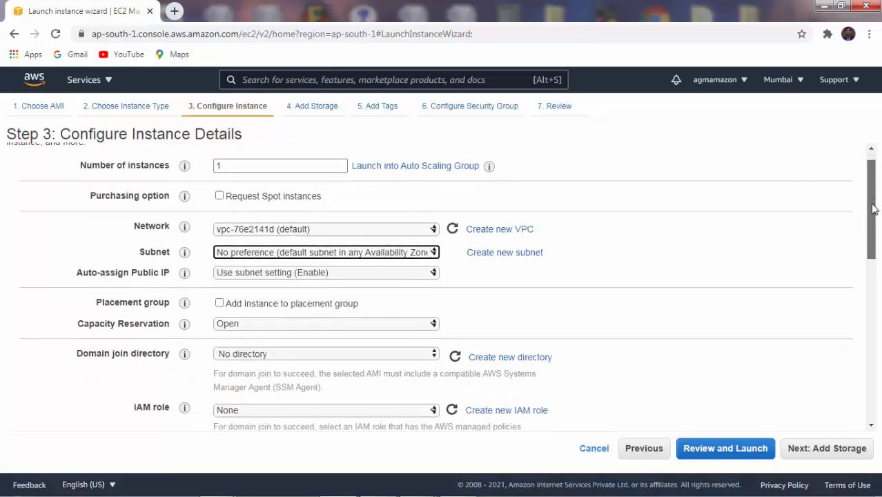
scroll(872, 208, "down", 1)
scroll(872, 218, "down", 1)
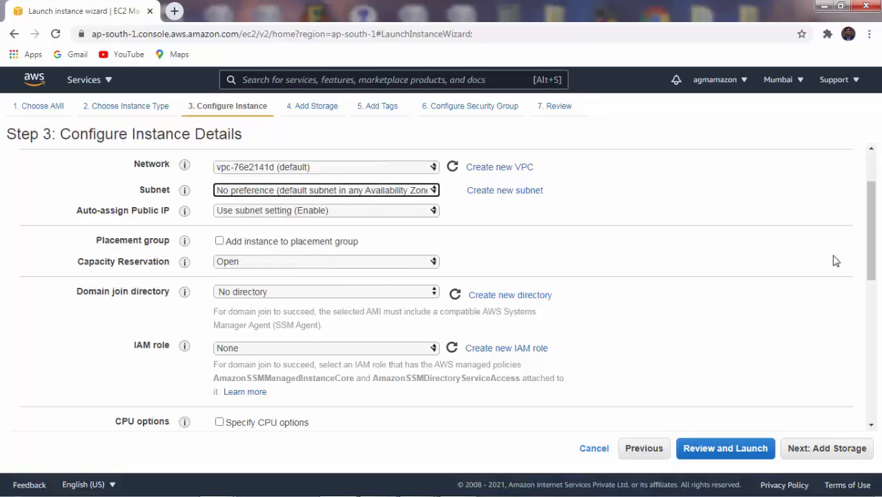
scroll(874, 261, "down", 2)
scroll(873, 261, "down", 3)
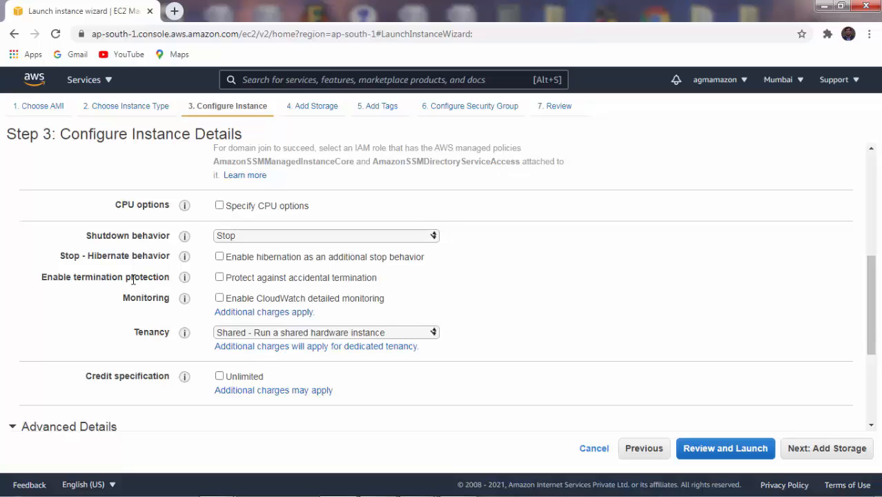
Read the explanation of termination protection, enable protection against accidental termination and disable it again
left_click_drag(54, 278, 187, 279)
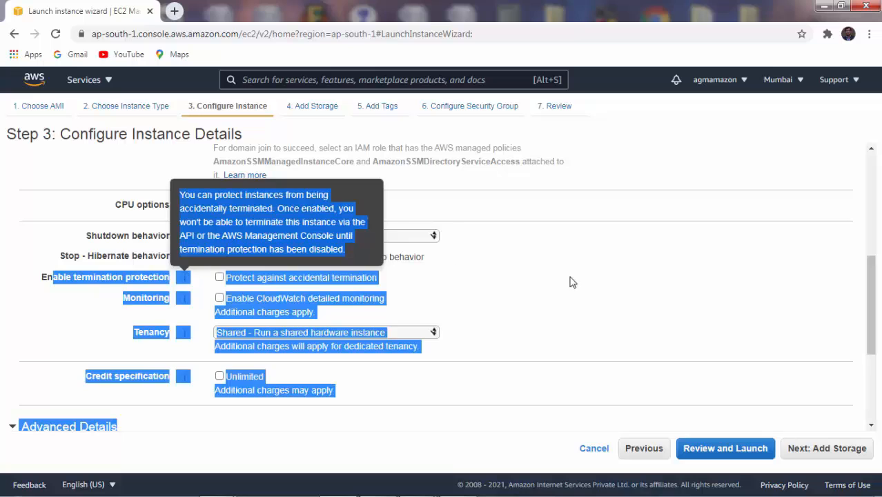
left_click(67, 322)
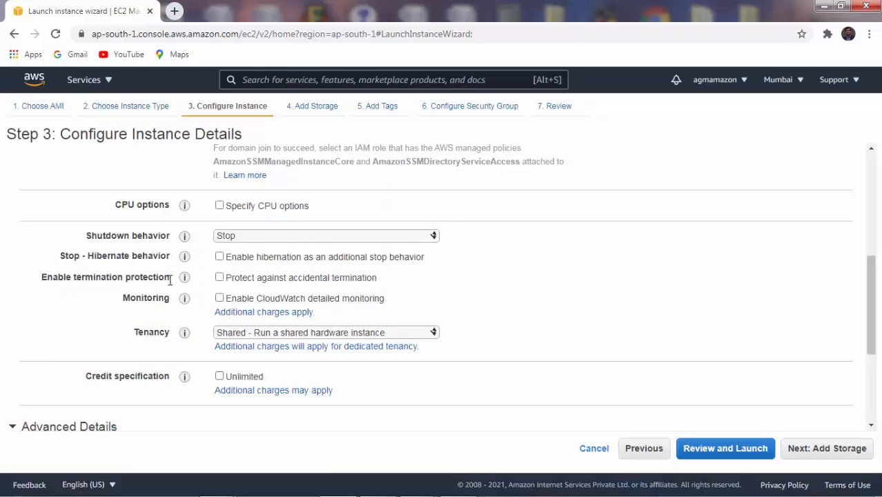
mouse_move(184, 277)
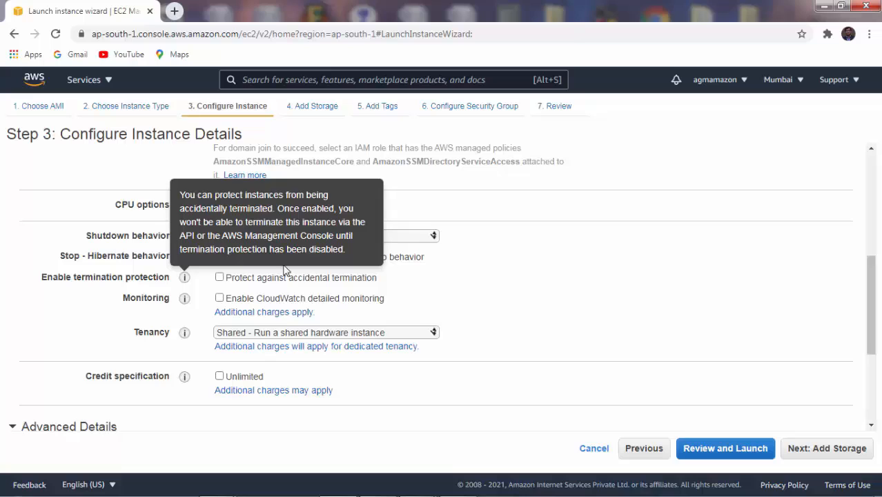
left_click(219, 277)
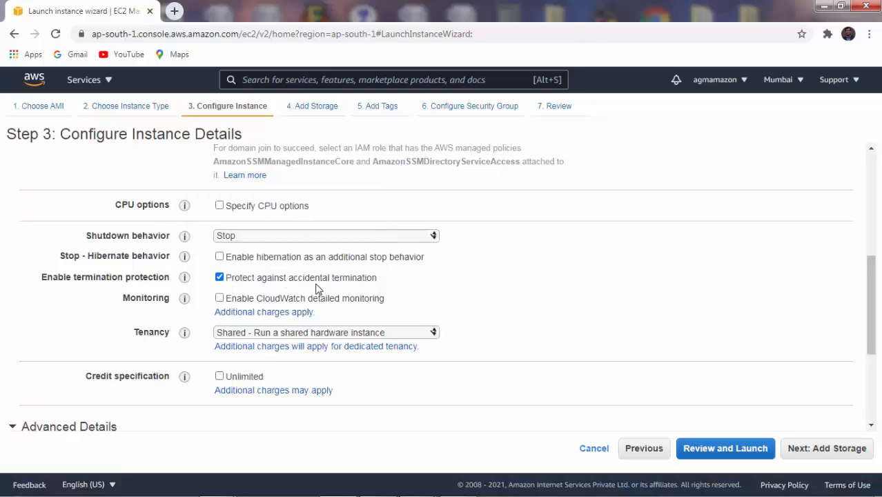
left_click(220, 278)
Keep the tenancy on Shared - Run a shared hardware instance and continue to the storage settings
left_click(418, 335)
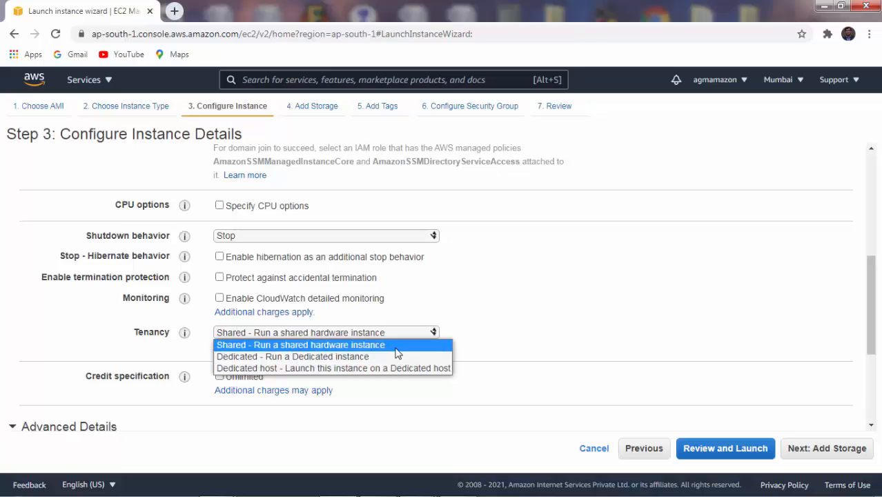
left_click(397, 345)
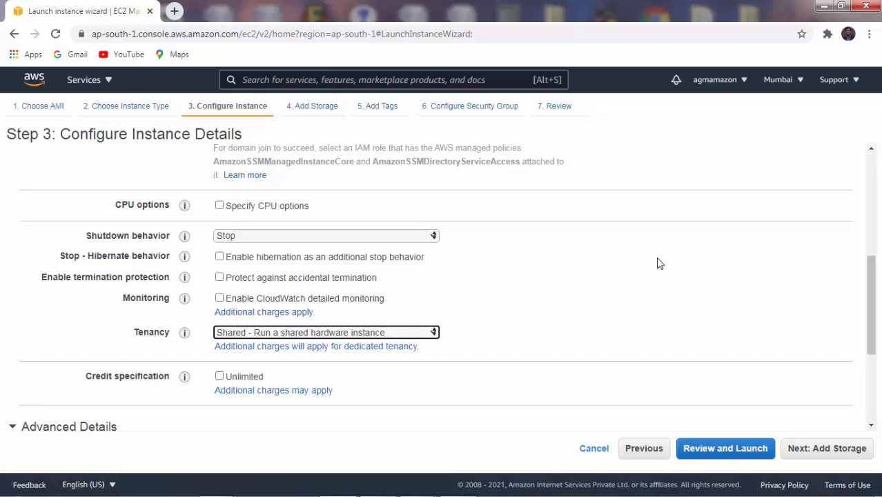
left_click_drag(873, 278, 874, 360)
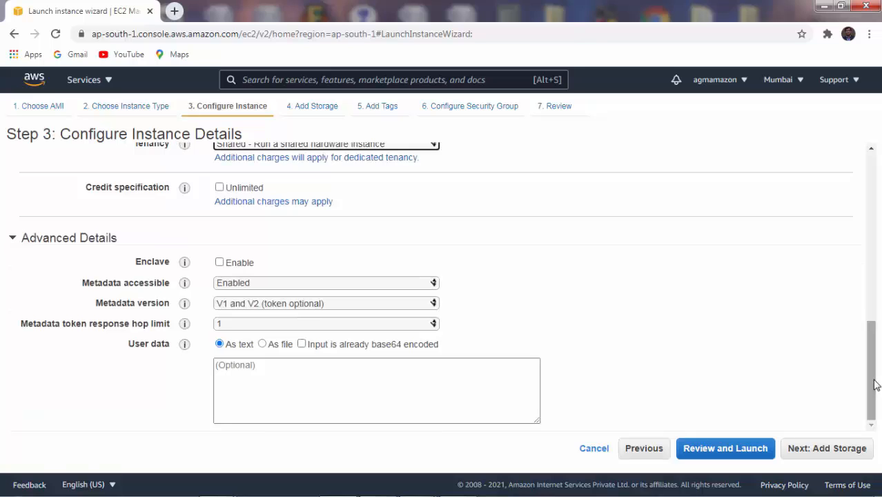
left_click(828, 450)
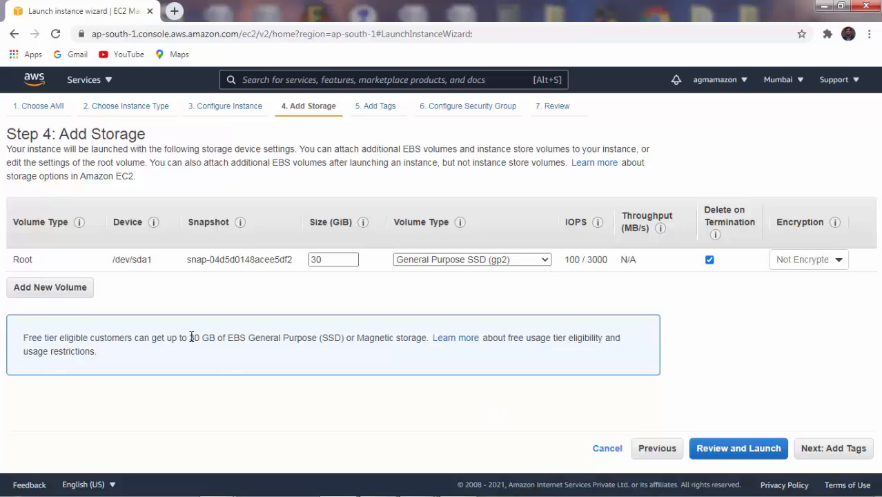
Check the root volume size against the free-tier storage allowance, keep it at 30 GiB and continue to the tags
left_click_drag(191, 337, 246, 338)
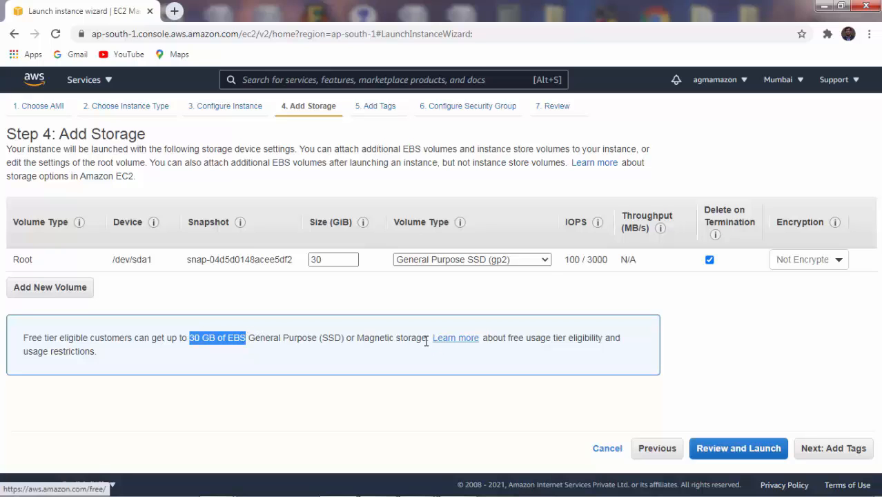
left_click(221, 341)
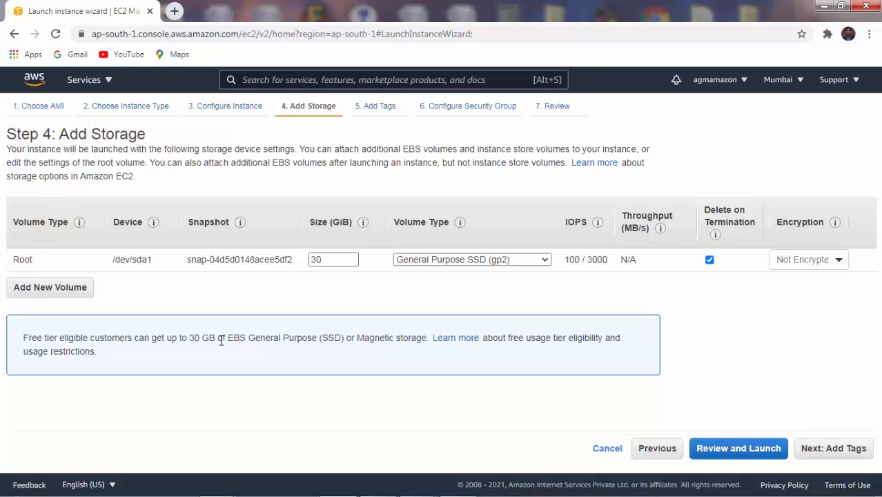
left_click(318, 263)
double_click(317, 263)
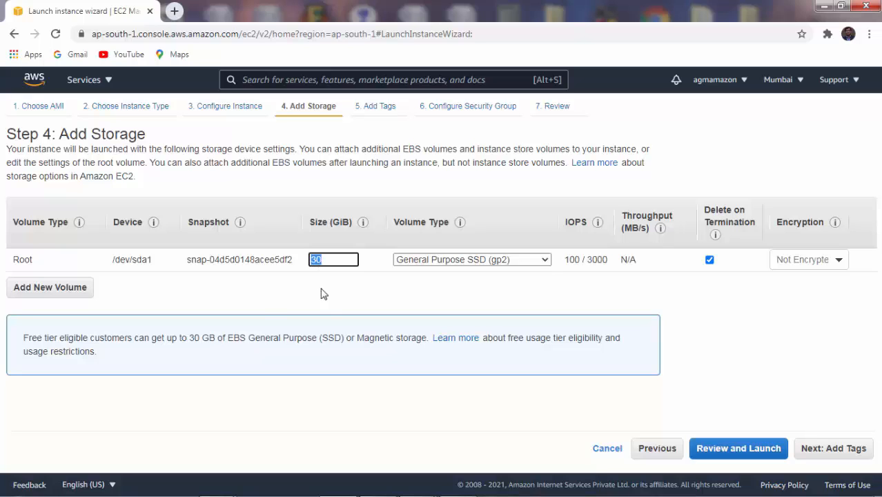
left_click(325, 312)
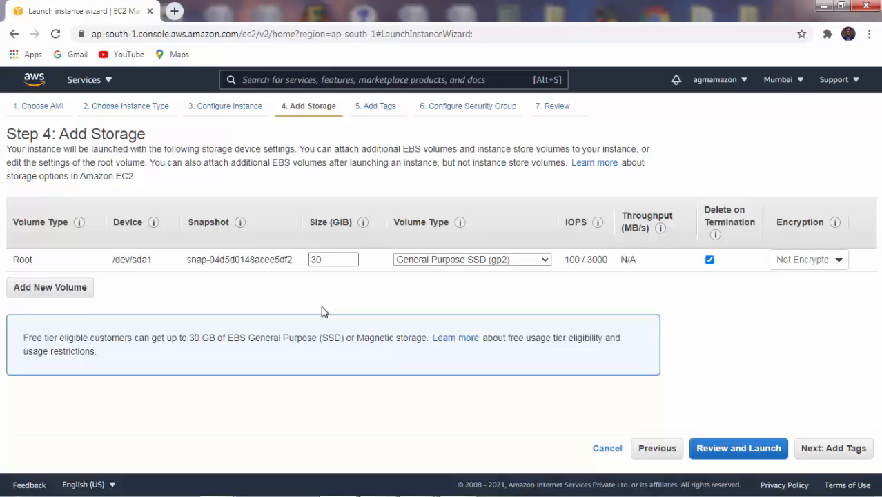
left_click(829, 452)
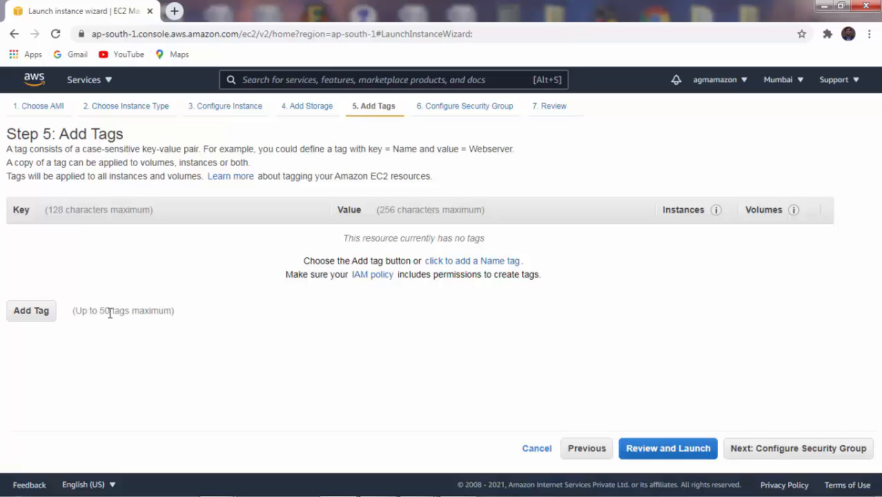
Add a tag with the key "Server name" and the value "Windows Server"
left_click(32, 310)
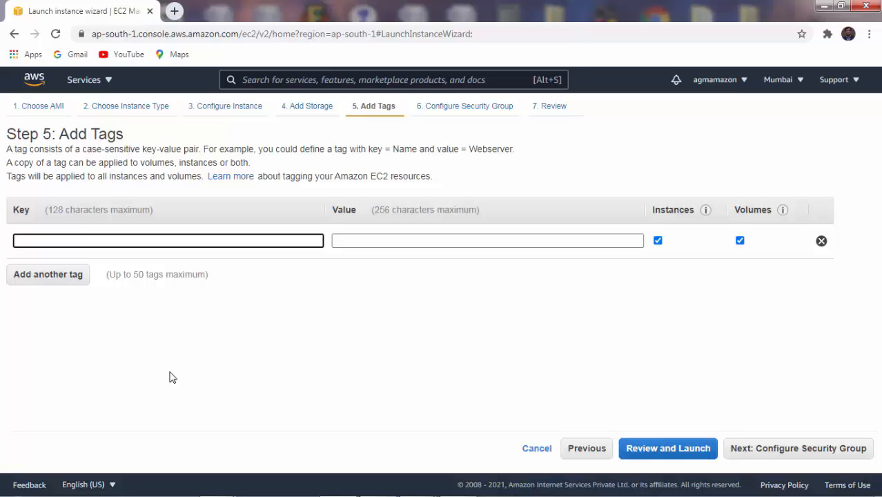
type("Serv")
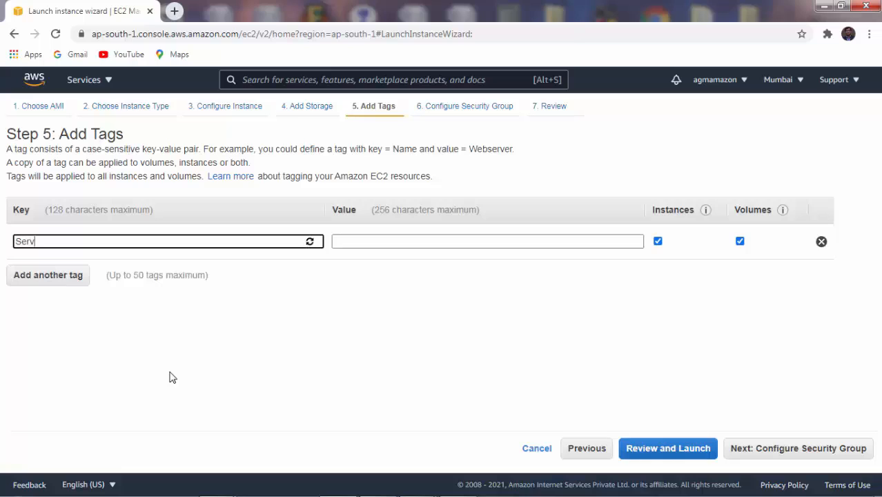
type("er name")
left_click(356, 240)
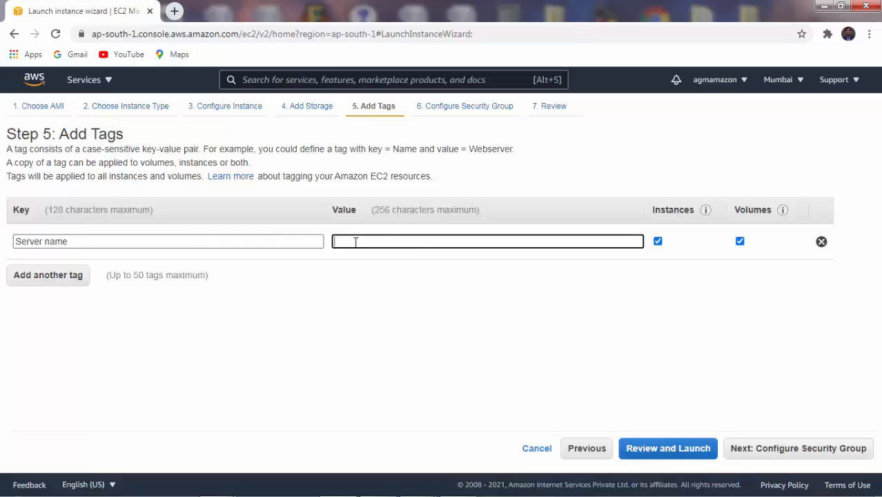
type("Windows Server")
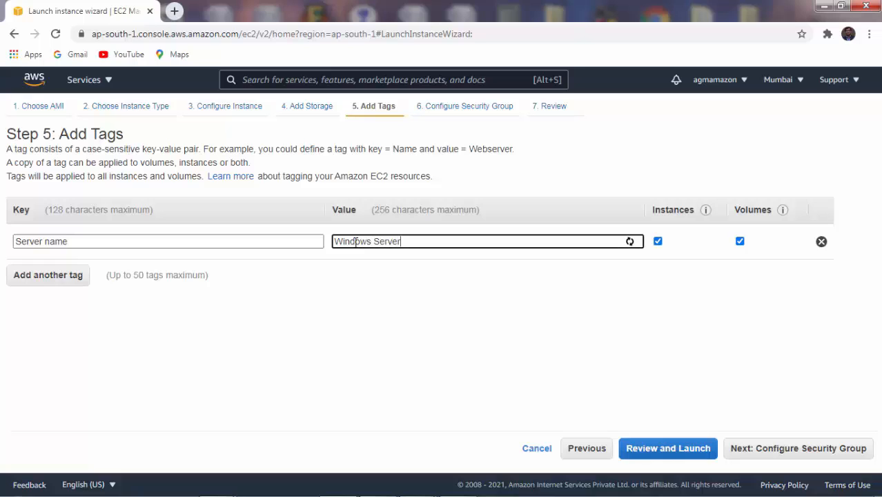
Add a second tag with the key "Name of Organization" and the value "xyz", and continue to the security group configuration
left_click(60, 282)
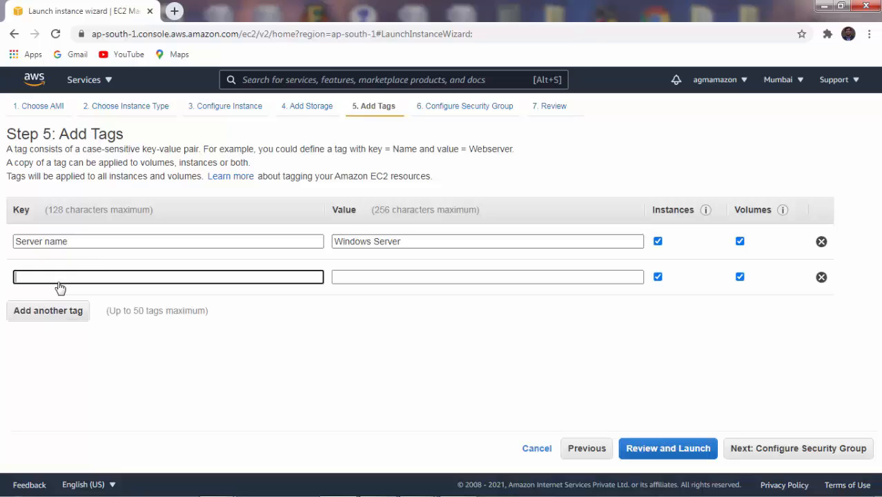
type("Name ")
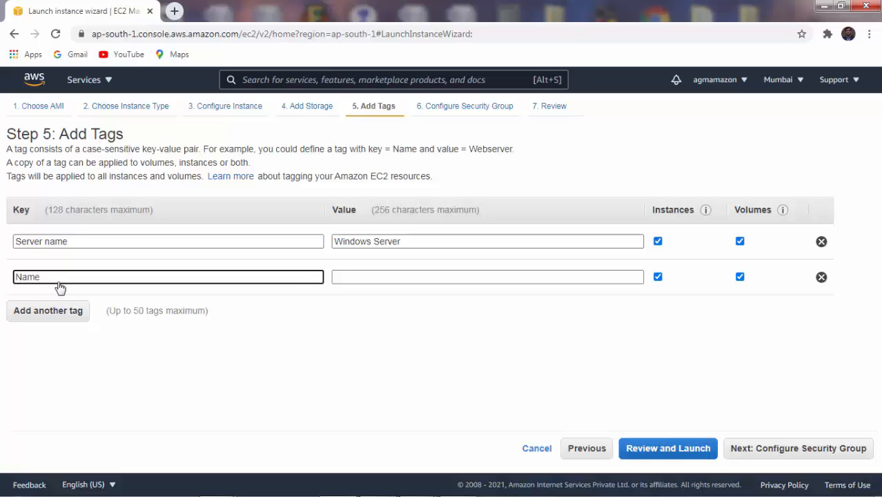
type("of Organizatio")
type("n")
left_click(357, 281)
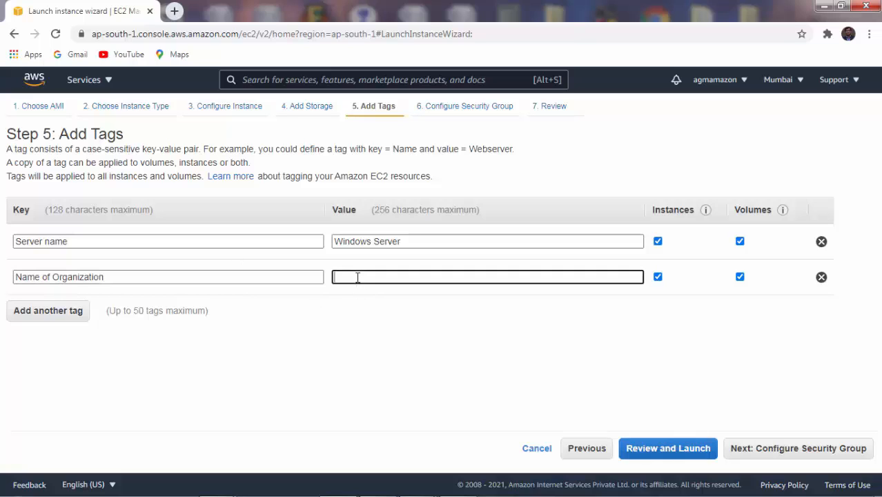
type("xyz")
left_click(562, 407)
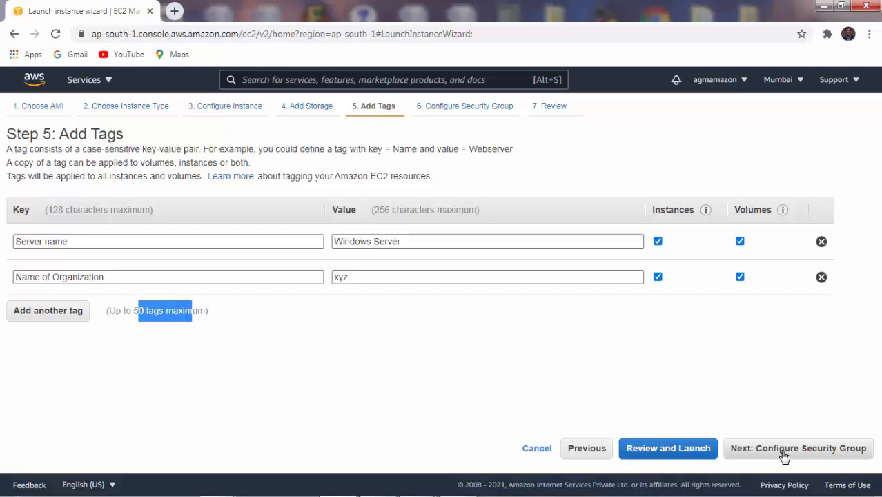
left_click(785, 455)
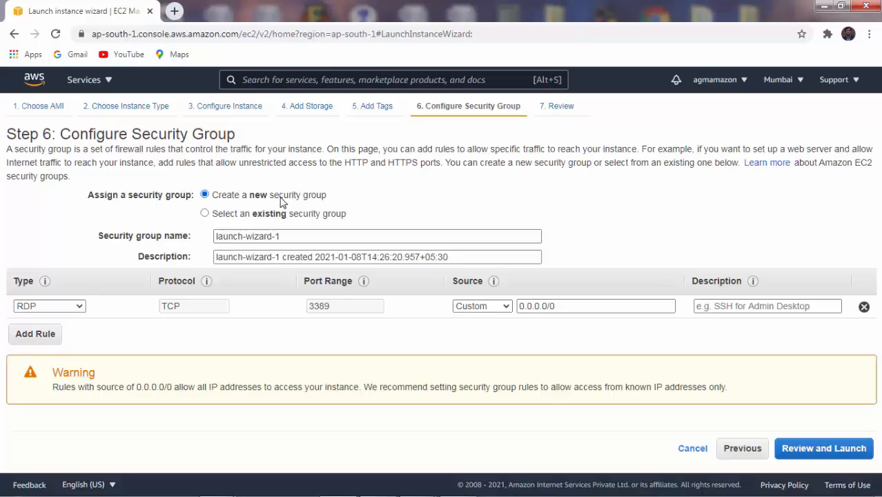
Name the new security group "Security Group-1" and use the same text as its description
left_click_drag(281, 236, 174, 239)
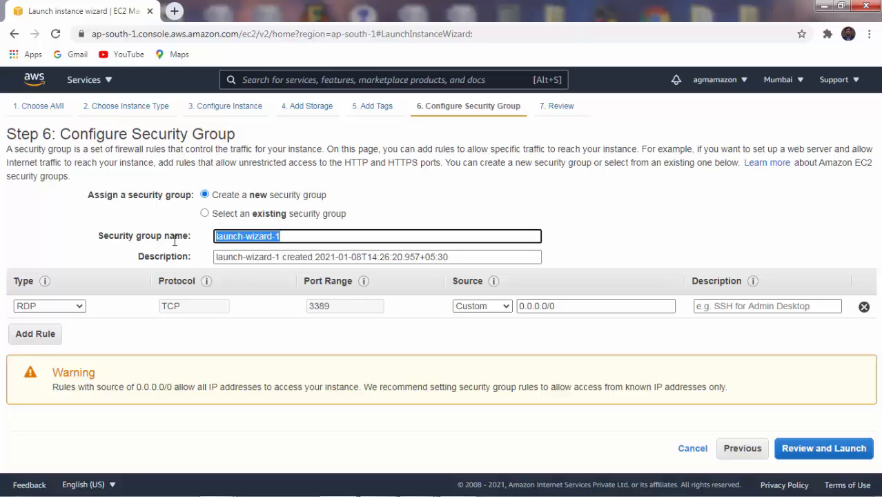
type("Sec")
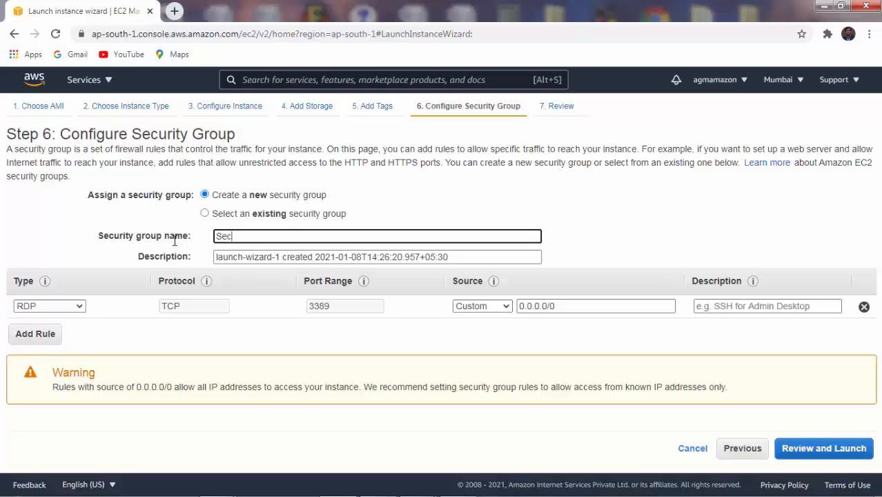
type("urity Group-1")
key("ctrl+a")
key("ctrl+c")
left_click(241, 257)
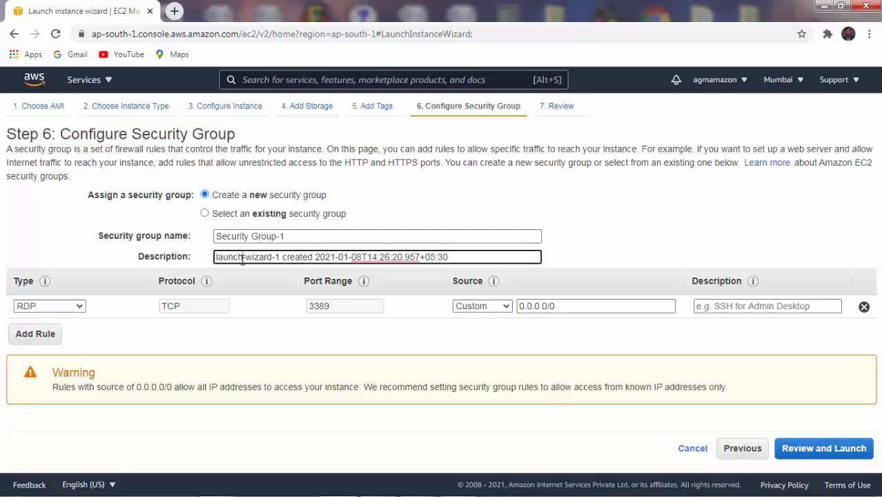
key("ctrl+a")
key("ctrl+v")
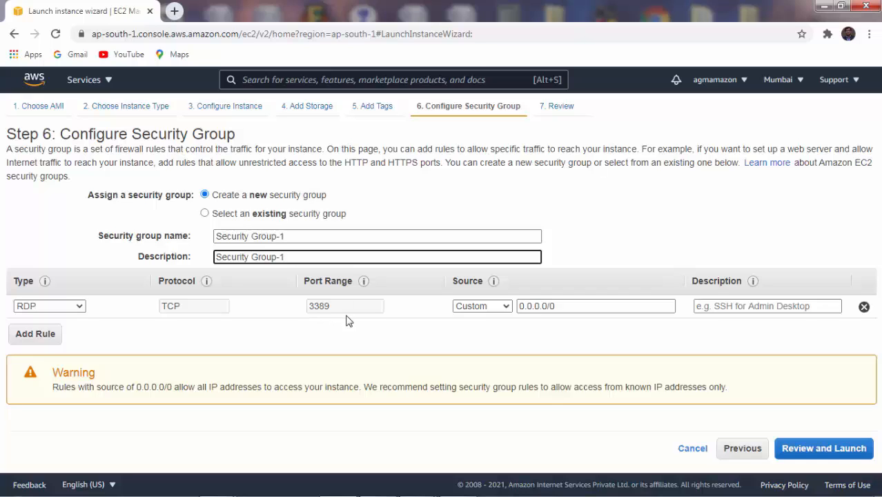
Set the source of the security group's RDP rule to Anywhere
left_click(504, 311)
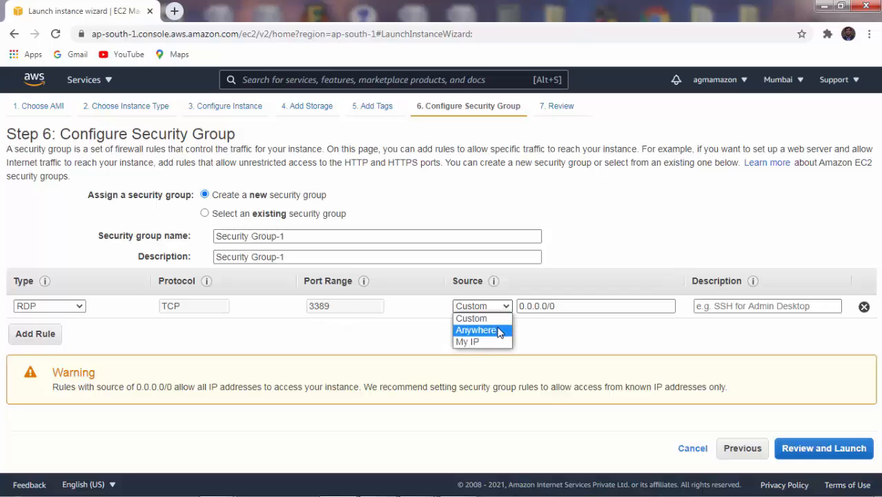
left_click(501, 330)
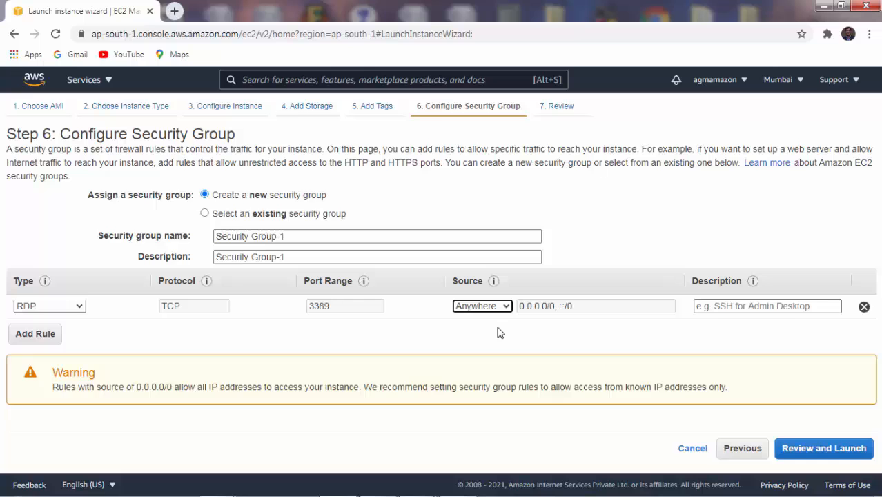
left_click(40, 342)
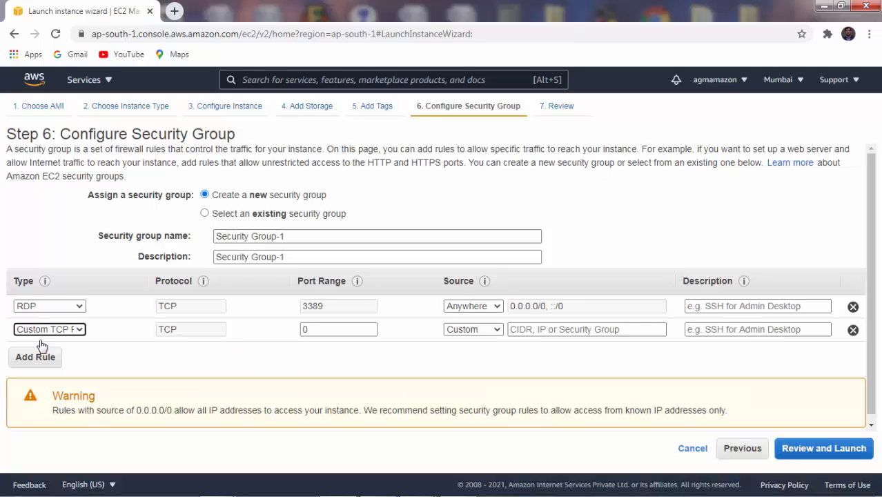
left_click(80, 330)
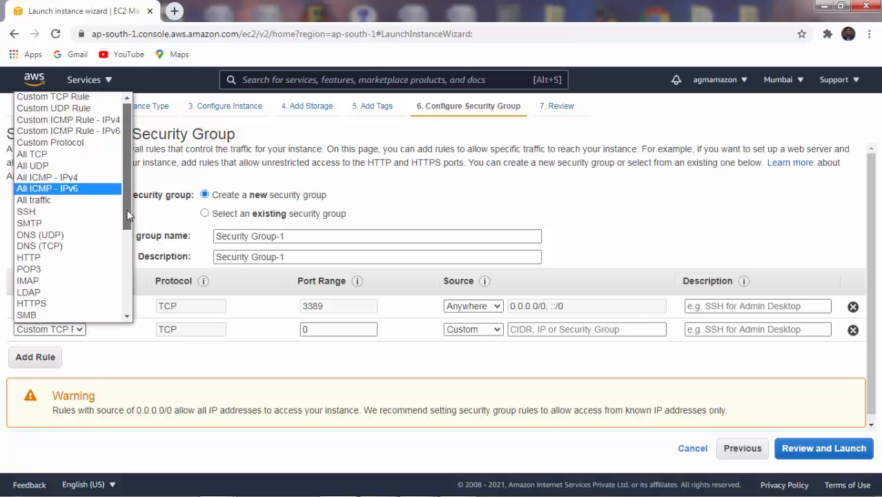
left_click_drag(127, 209, 127, 239)
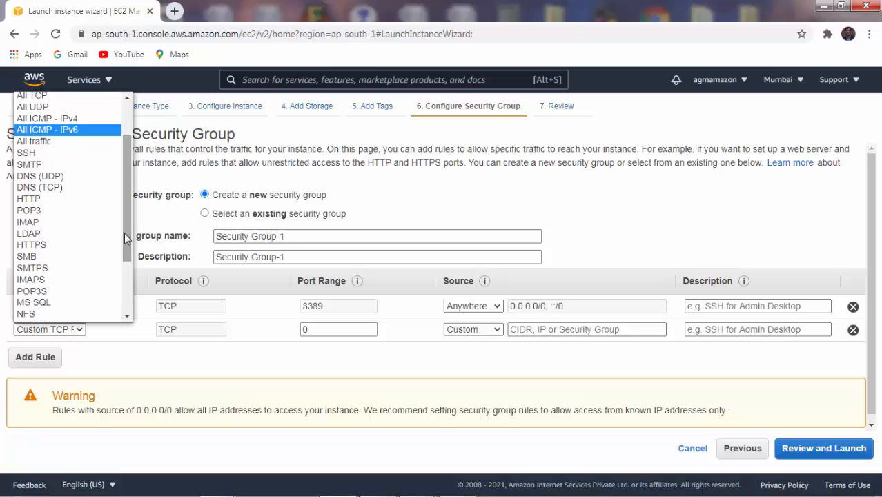
left_click(853, 330)
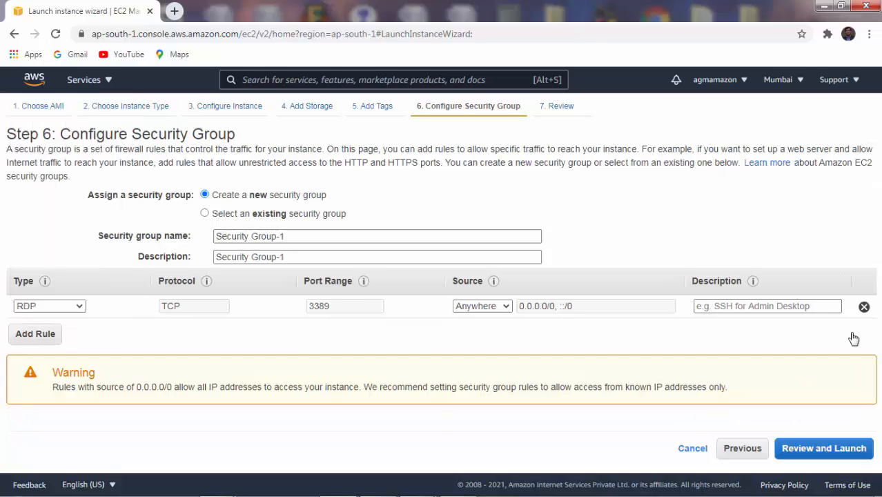
Continue to the launch review and check the AMI, instance type and security group details
left_click(818, 449)
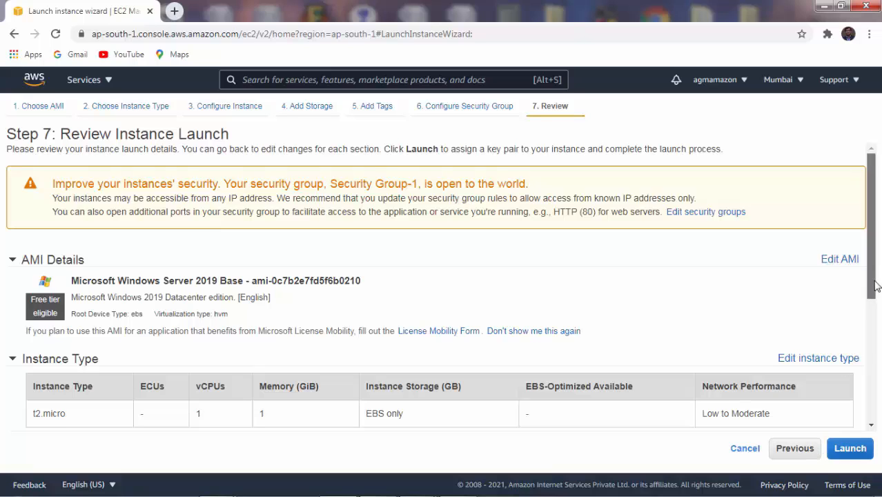
left_click_drag(875, 284, 876, 289)
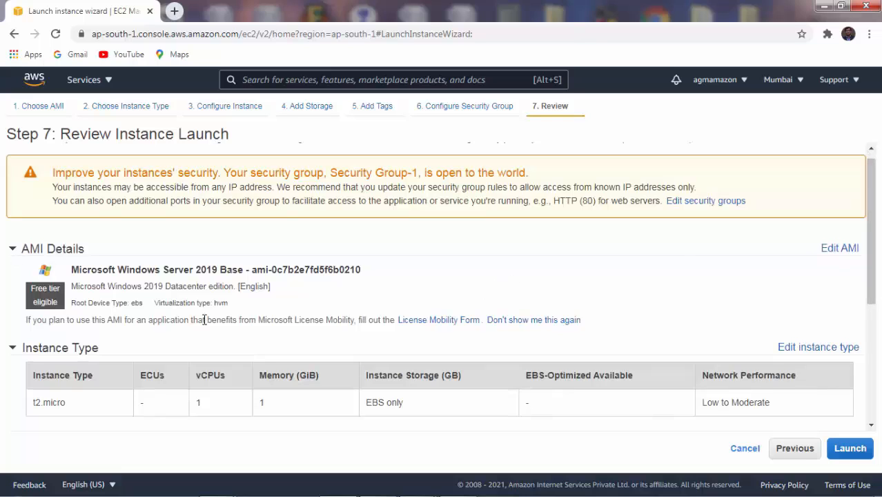
left_click_drag(205, 270, 227, 270)
scroll(875, 271, "down", 1)
scroll(873, 271, "down", 5)
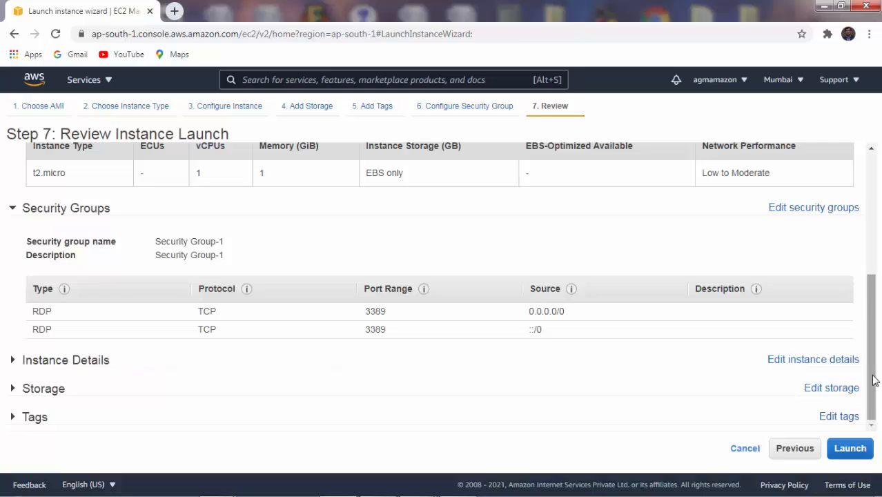
Create and download a new key pair named "SecondKeyPair" for the launch, and show the downloaded file in its folder
left_click(850, 449)
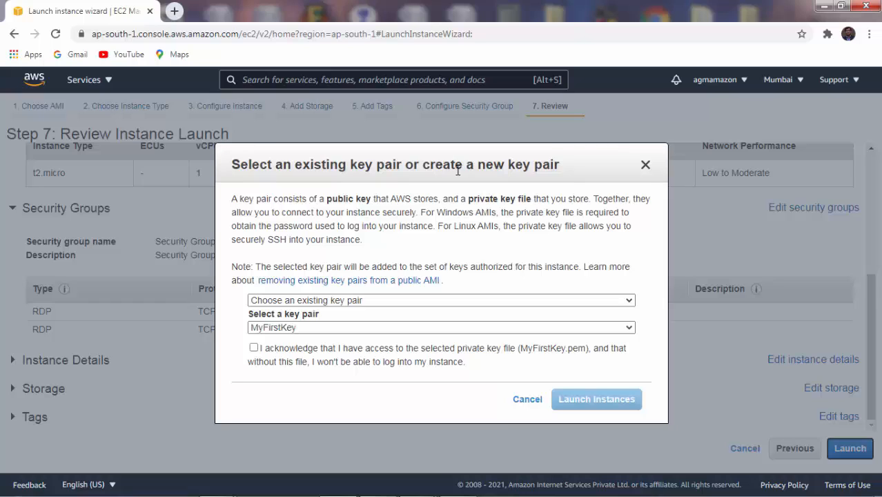
left_click(299, 302)
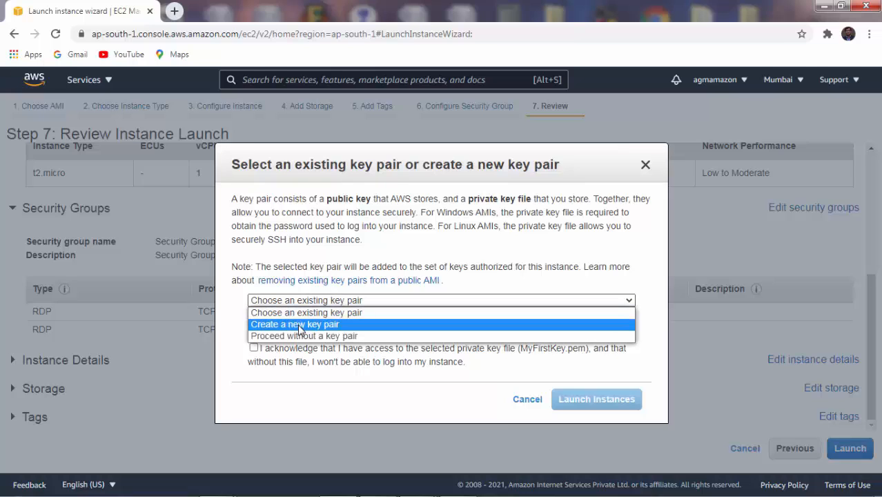
left_click(300, 324)
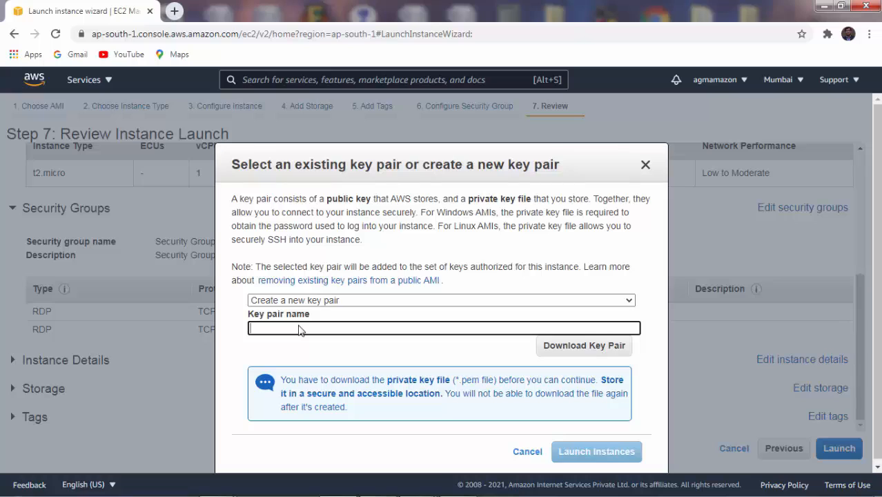
type("Sr")
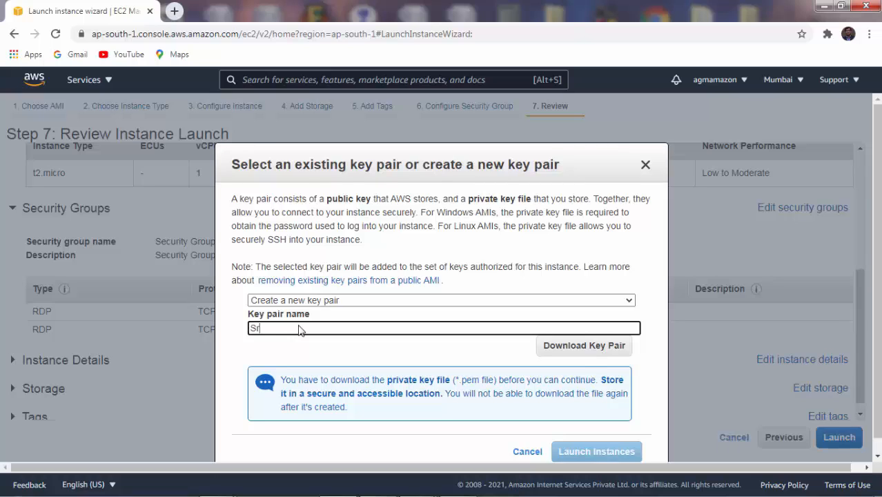
key("BackSpace")
type("econd key")
key("BackSpace")
key("BackSpace")
key("BackSpace")
key("BackSpace")
type("KeyPair")
left_click(575, 348)
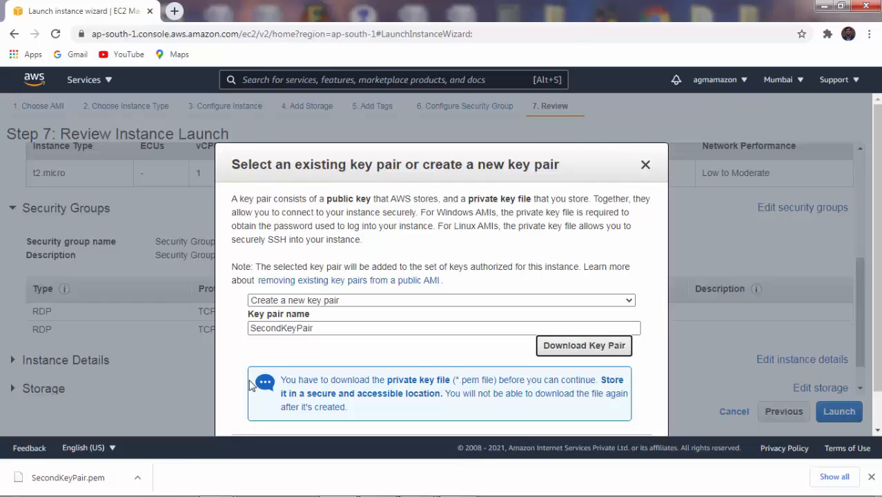
left_click(137, 477)
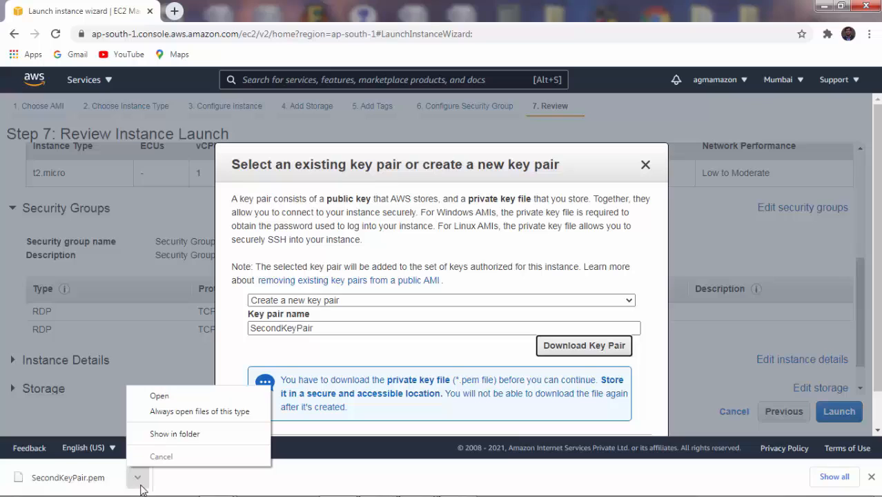
left_click(173, 433)
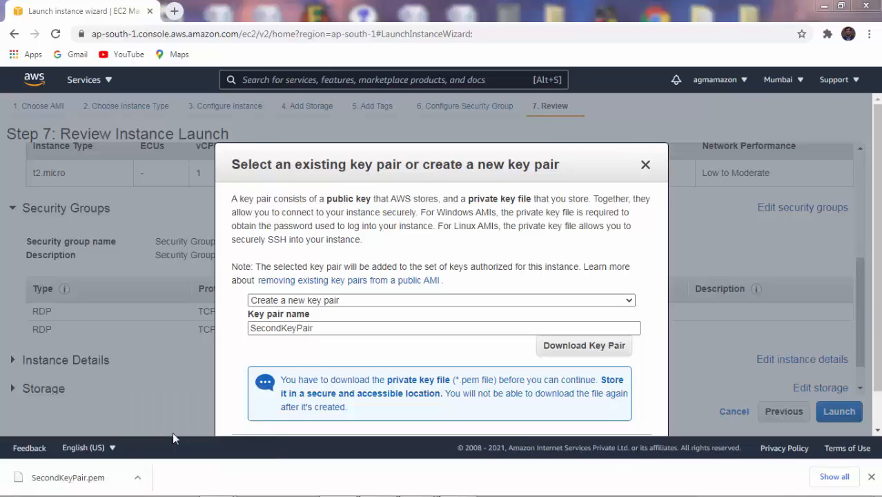
Launch the instance with the new key pair and open the list of instances
scroll(403, 324, "down", 1)
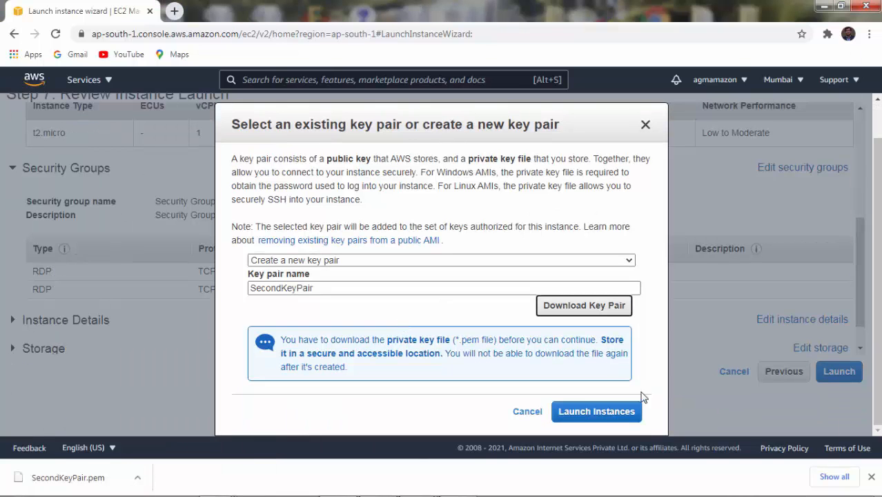
left_click(590, 414)
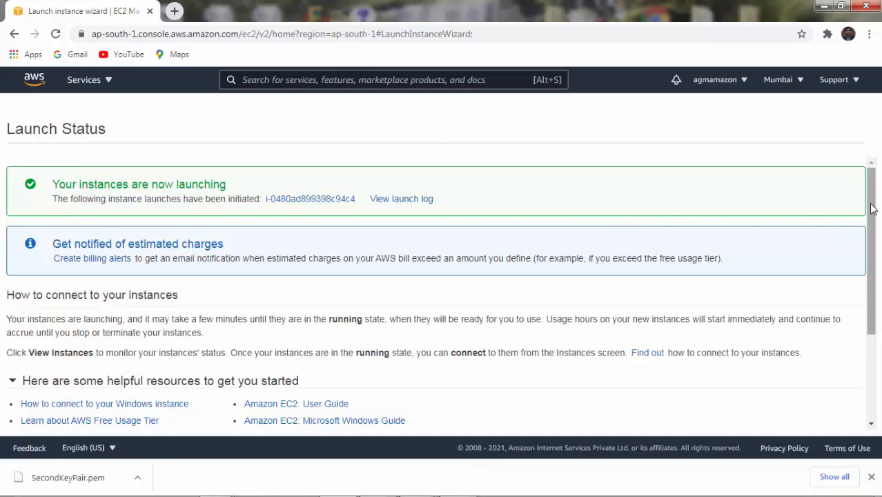
left_click_drag(871, 209, 874, 335)
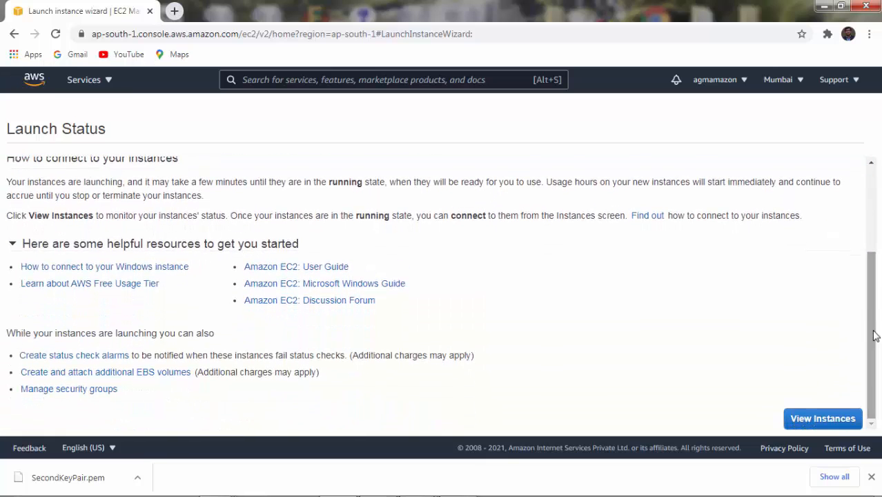
left_click(801, 423)
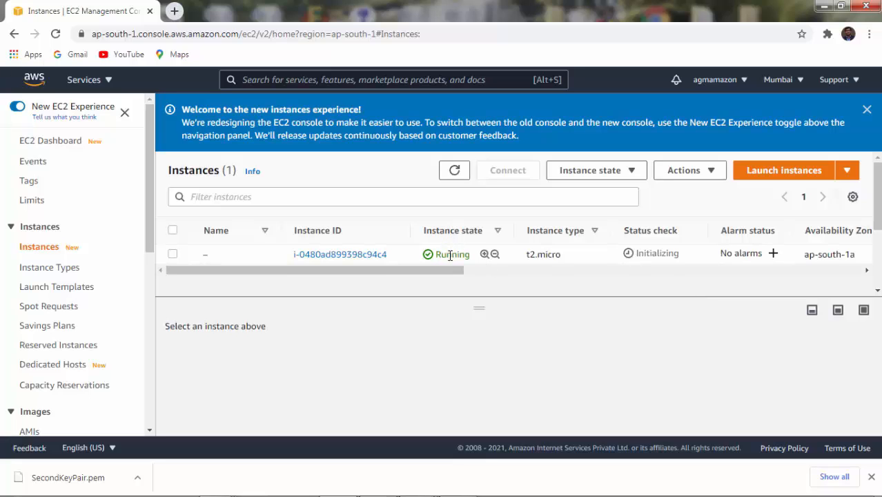
Check the new instance's state, type, status check and availability zone in the instance list
left_click_drag(437, 271, 469, 272)
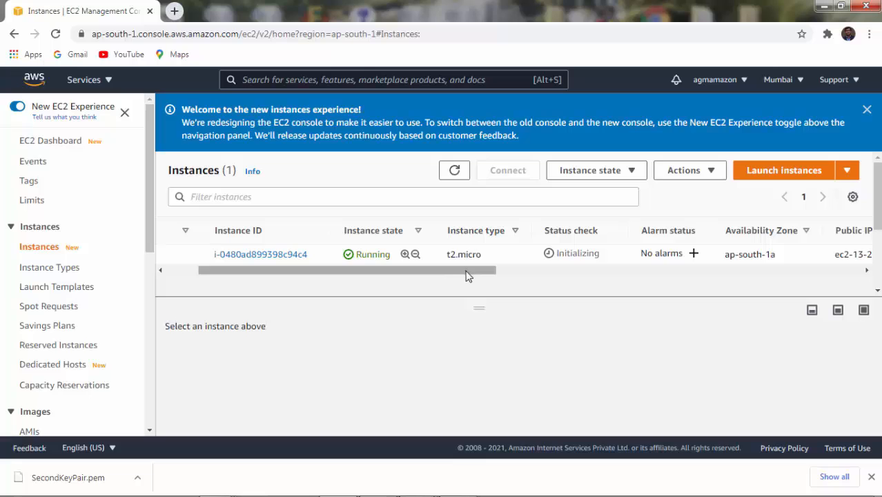
left_click_drag(467, 274, 519, 279)
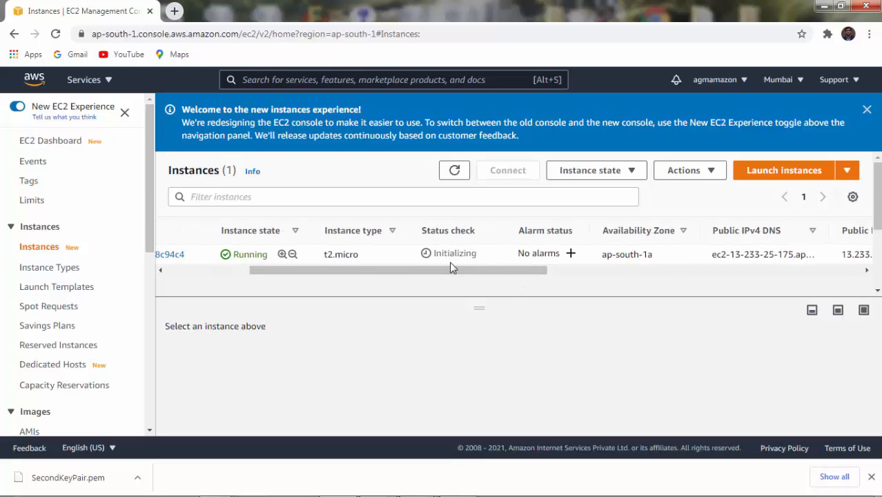
left_click_drag(539, 269, 350, 262)
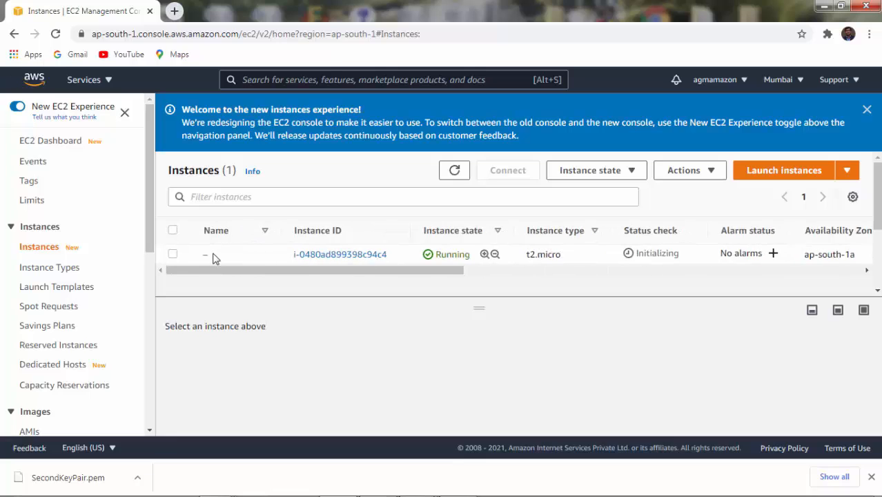
Select the new instance and check its public IPv4 address in the instance summary
left_click(173, 254)
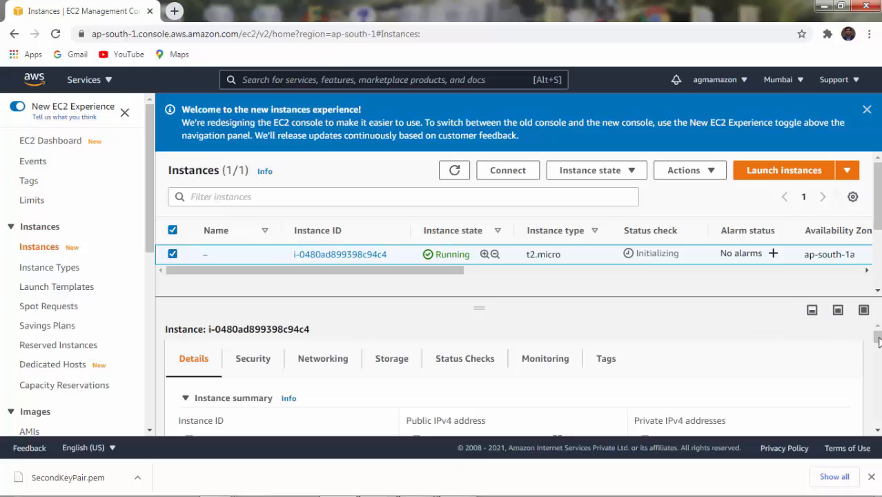
mouse_move(877, 338)
left_mouse_down()
mouse_move(878, 357)
mouse_move(877, 343)
left_mouse_up()
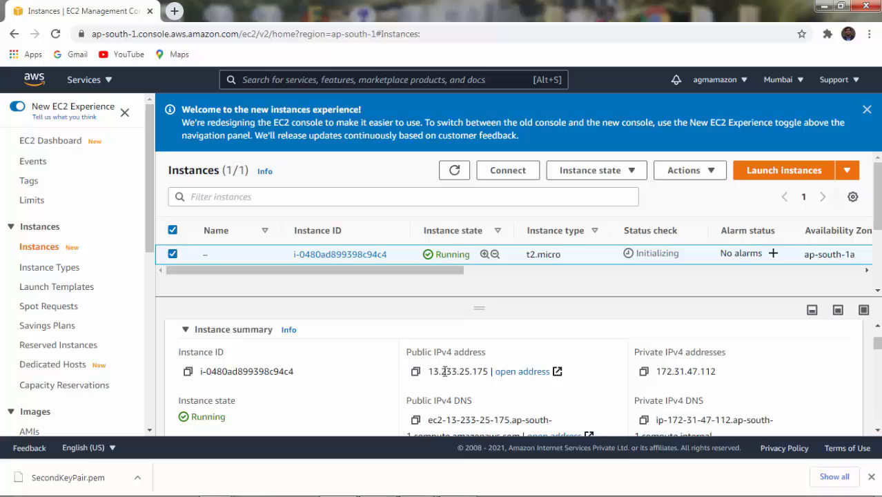
left_click_drag(433, 372, 488, 372)
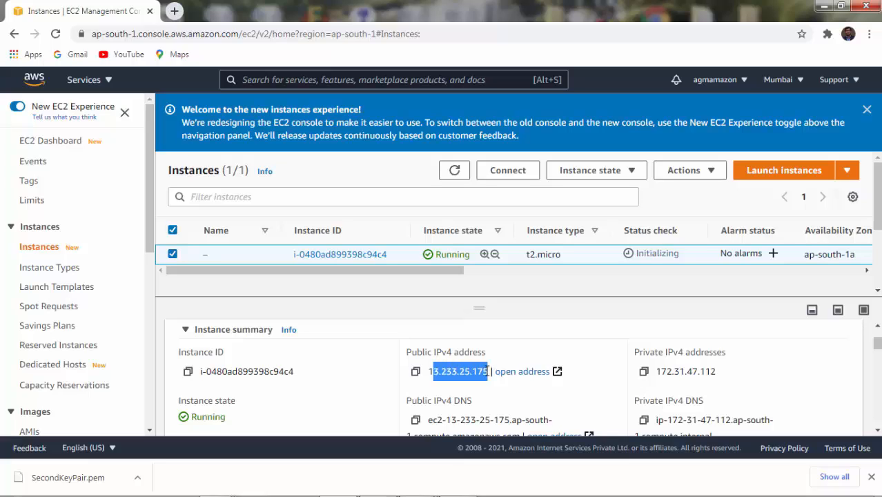
left_click(488, 372)
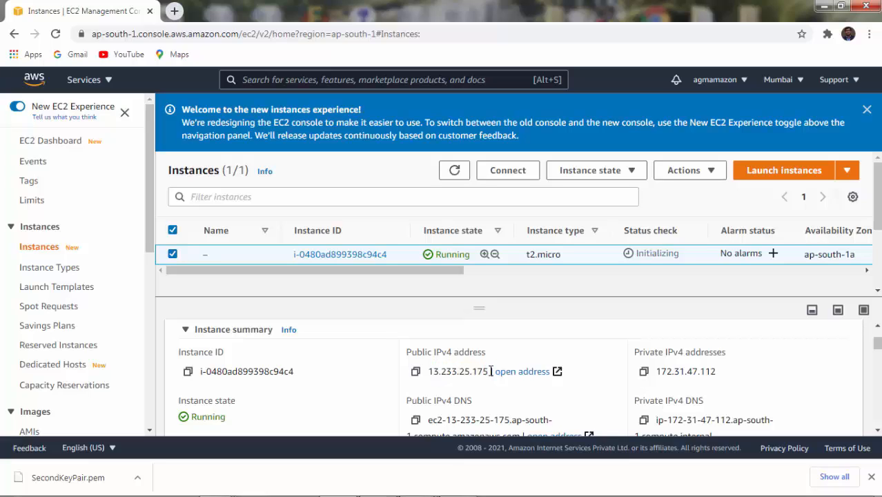
left_click_drag(490, 371, 427, 371)
scroll(550, 404, "up", 1)
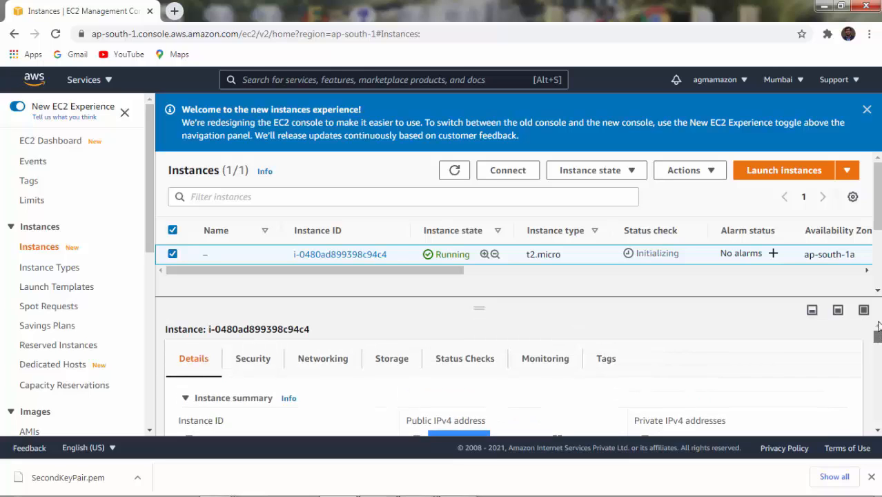
Look through the instance's security, networking and storage information, and examine its system and instance status checks
left_click(241, 359)
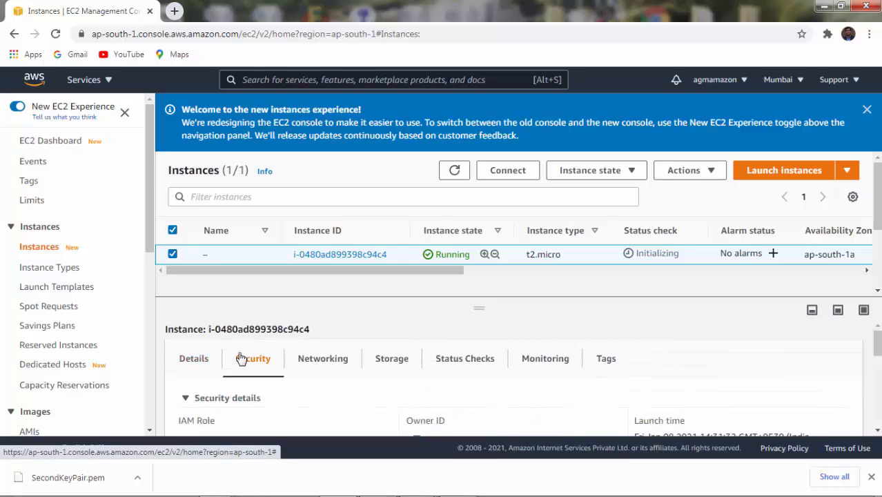
left_click(326, 360)
left_click(378, 360)
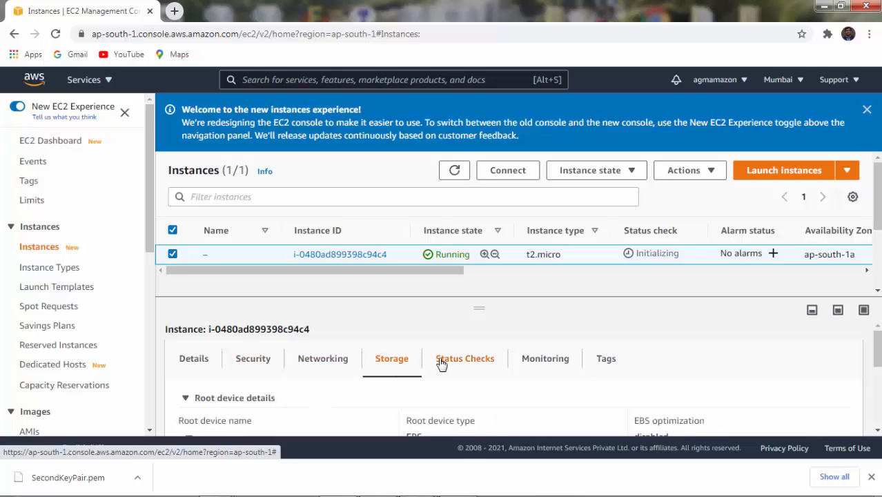
left_click(442, 364)
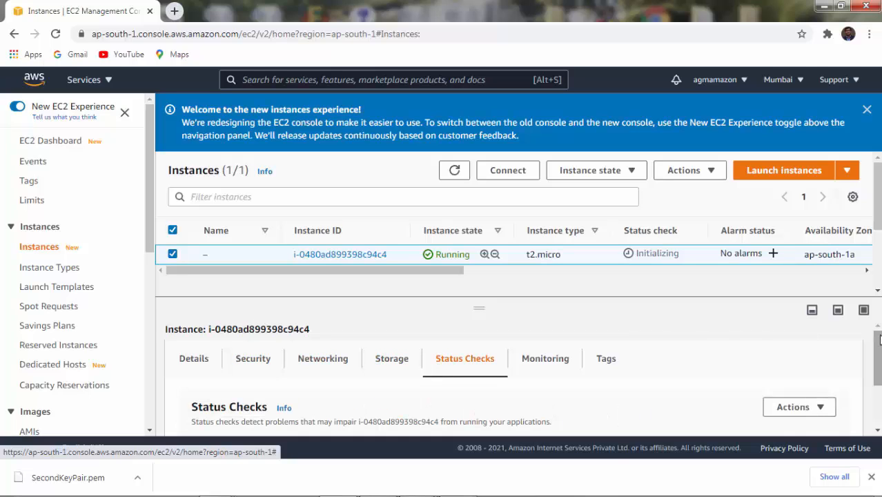
left_click_drag(879, 349, 879, 389)
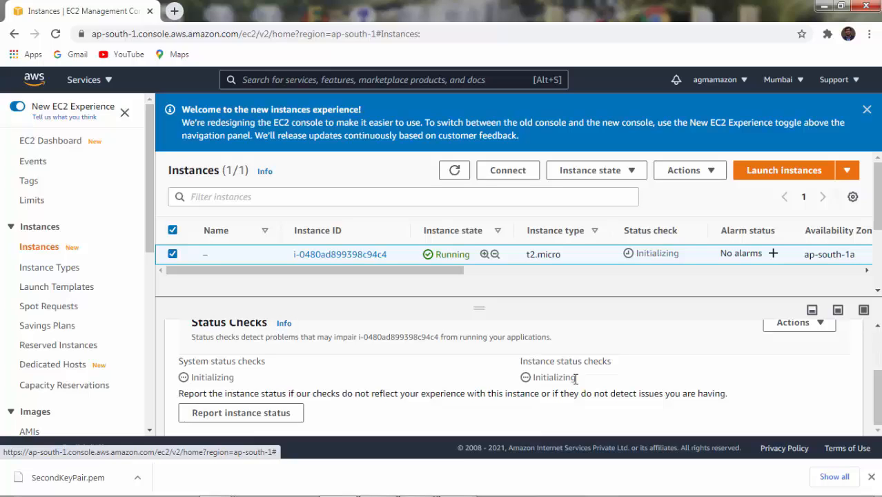
left_click_drag(877, 387, 878, 330)
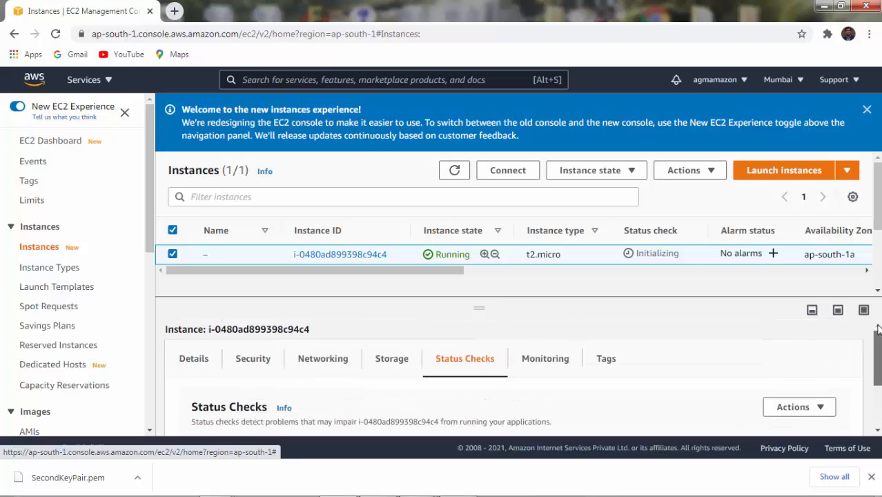
Refresh the instance list and check the instance's state and status check again
left_click(456, 171)
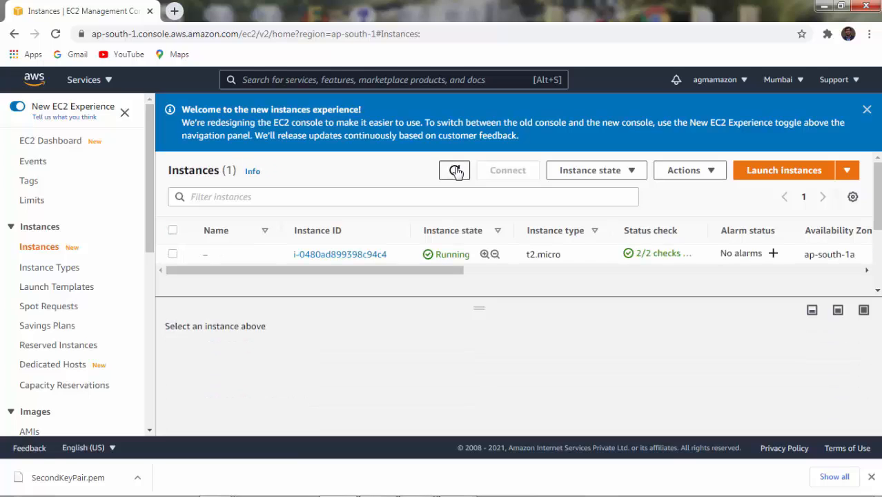
left_click_drag(439, 278, 456, 278)
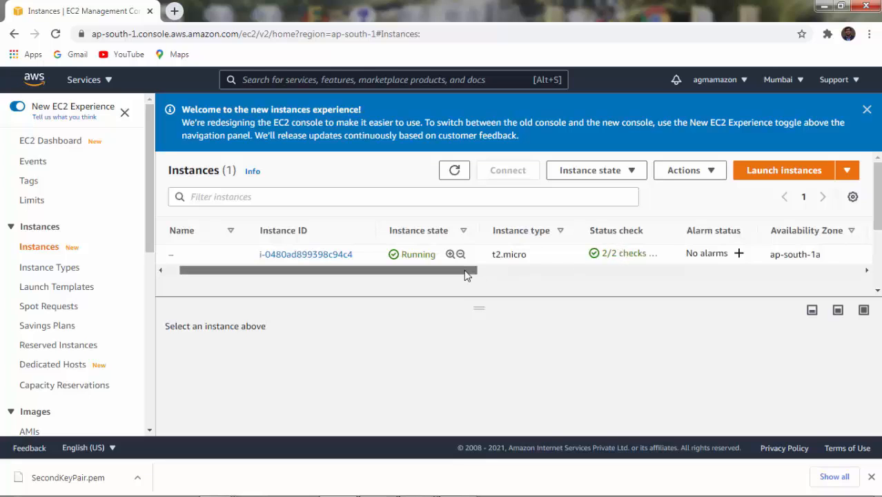
Open the connection options for the running t2.micro instance and check the public DNS and user name for the RDP client
left_click_drag(466, 274, 528, 266)
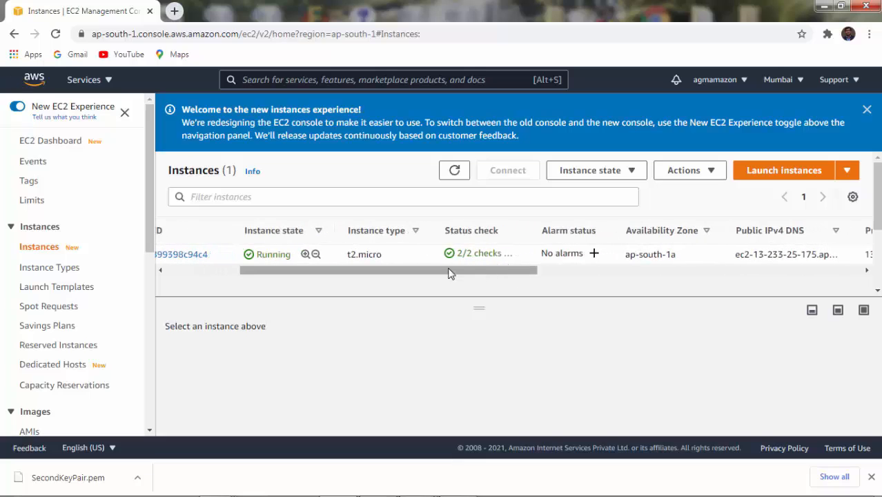
left_click_drag(411, 269, 274, 267)
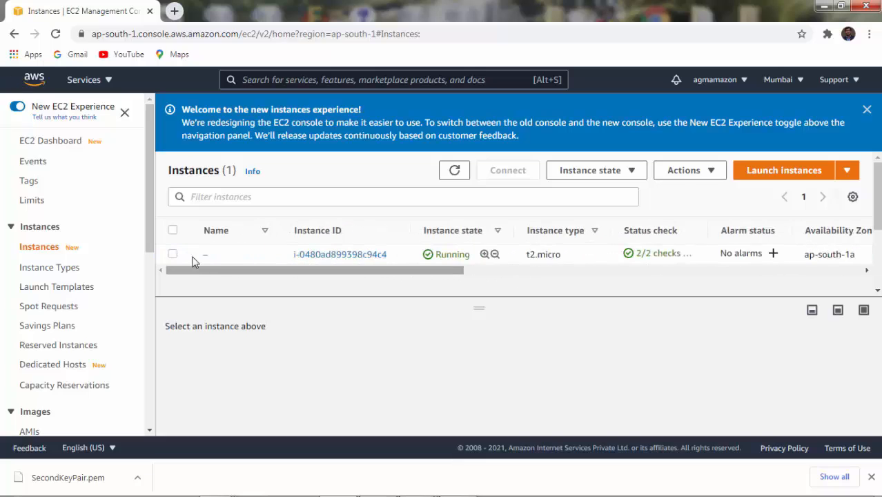
left_click(173, 254)
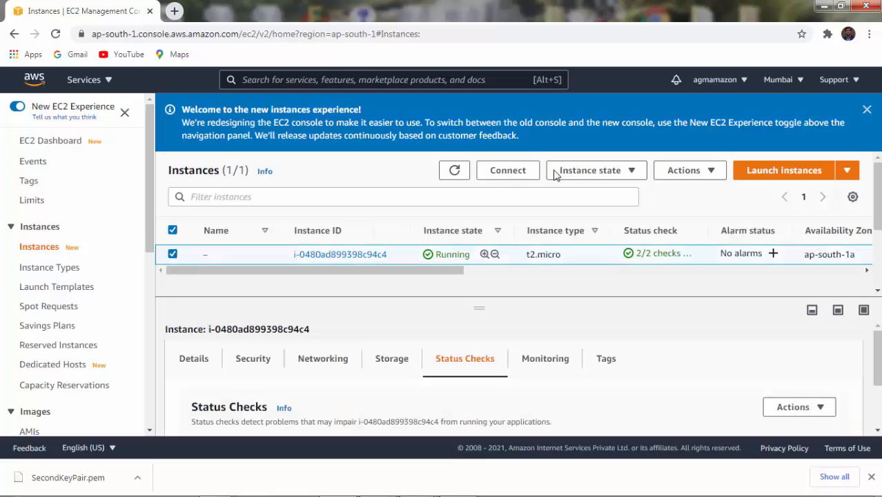
left_click(519, 171)
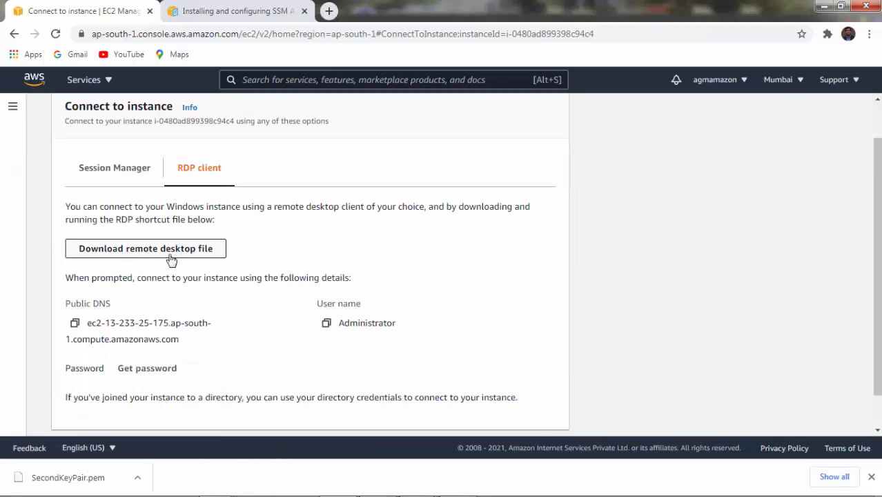
double_click(110, 304)
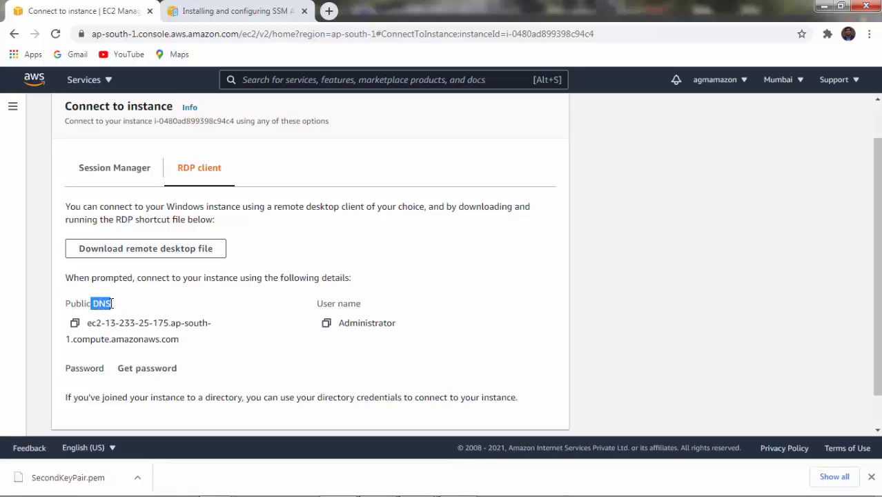
double_click(363, 321)
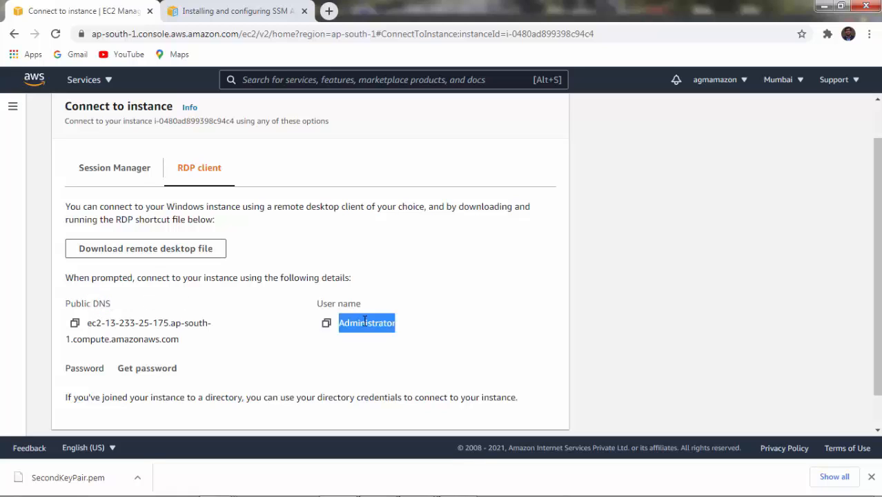
Decrypt the instance's Windows administrator password with SecondKeyPair.pem from the Teaching Learning\2021 folder on drive F:
left_click(136, 373)
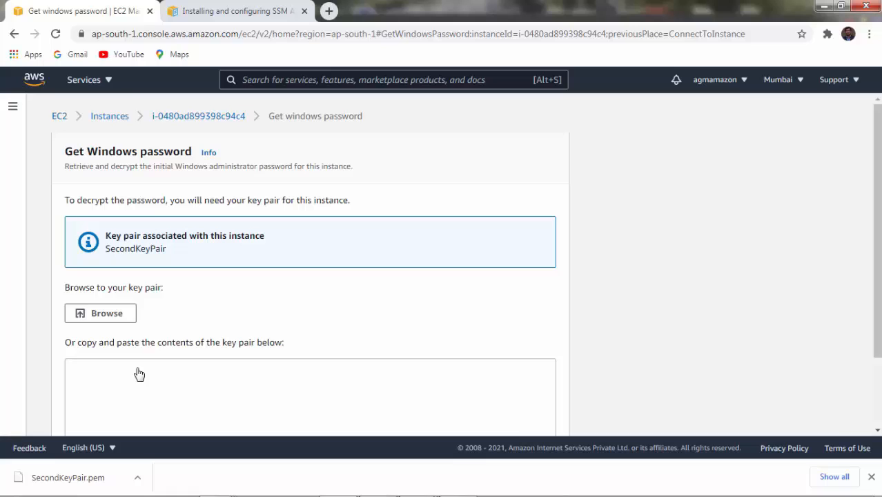
left_click(101, 316)
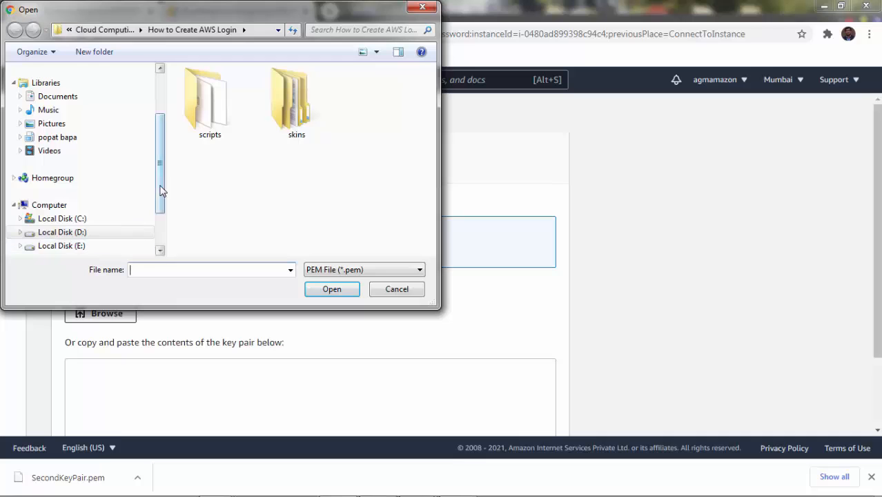
left_click_drag(162, 191, 160, 221)
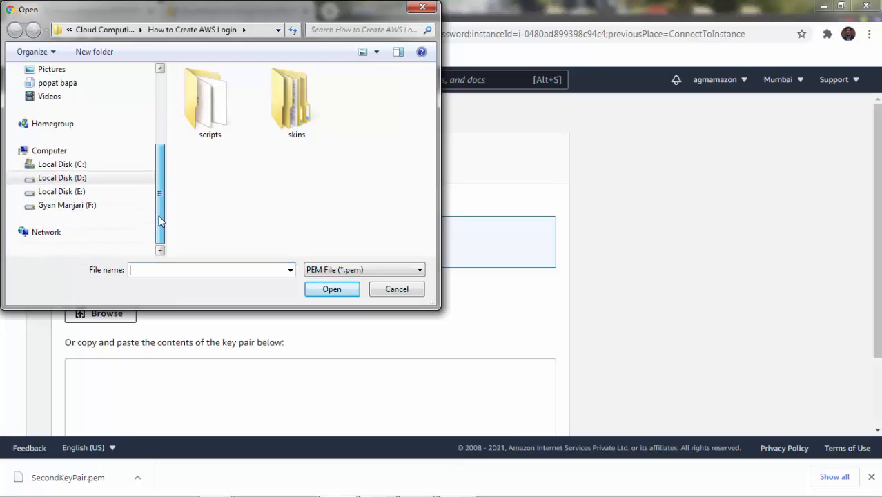
left_click(91, 207)
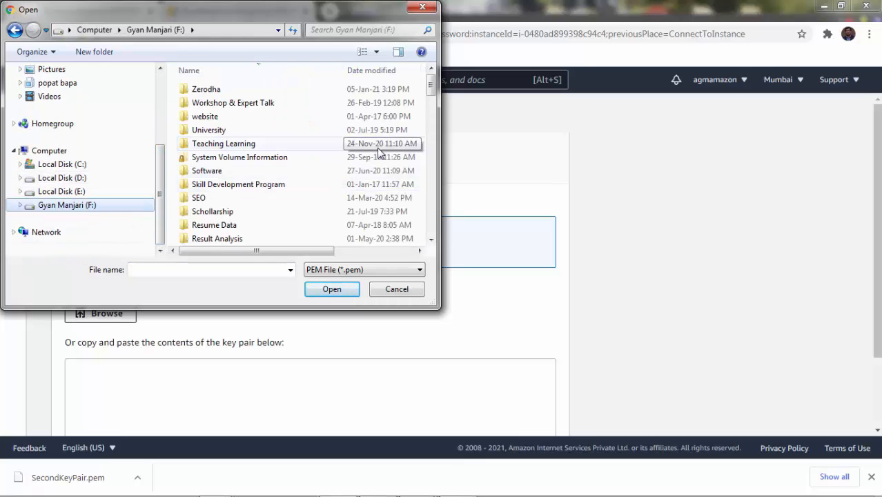
double_click(298, 145)
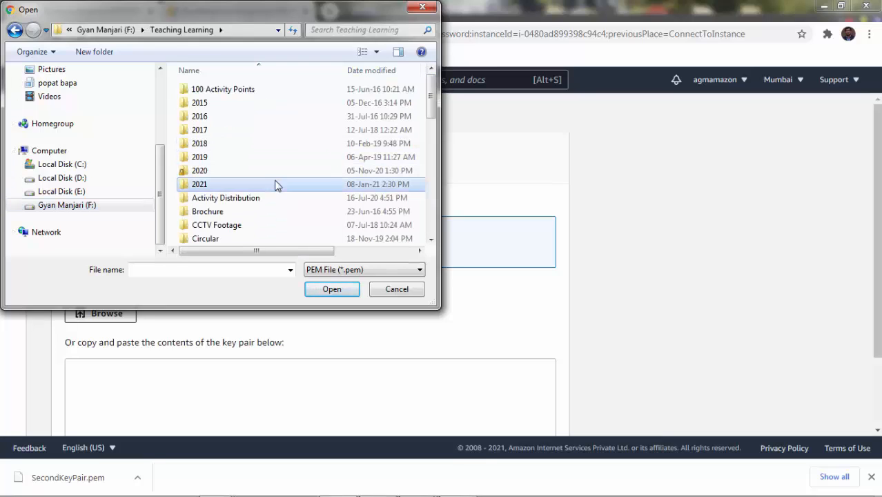
double_click(275, 184)
double_click(250, 111)
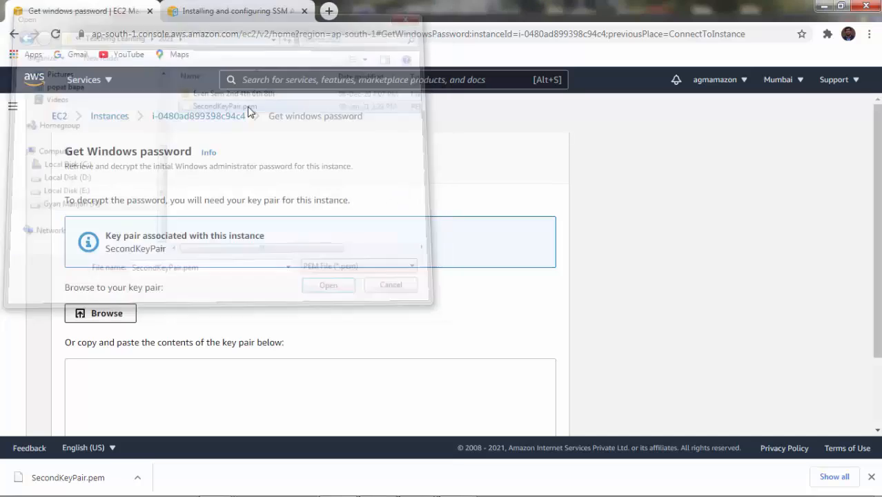
scroll(619, 388, "down", 3)
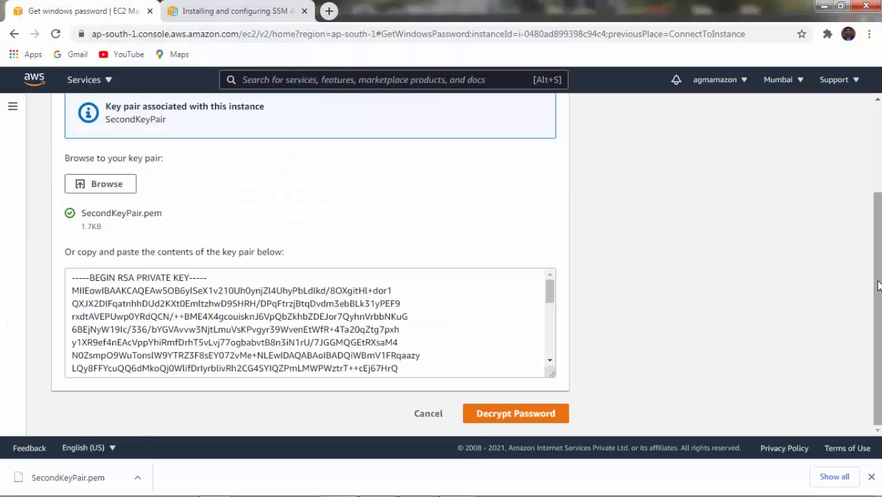
left_click(499, 421)
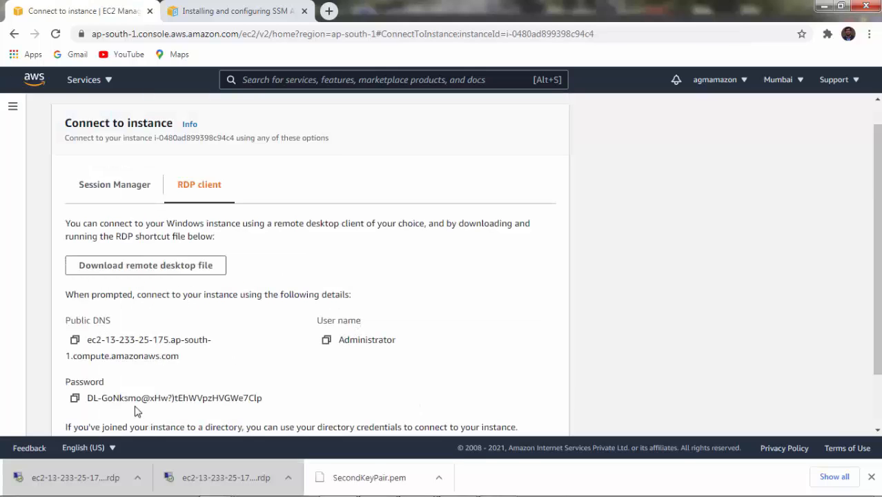
Download the instance's remote desktop file, open it and connect despite the unknown publisher
left_click(141, 270)
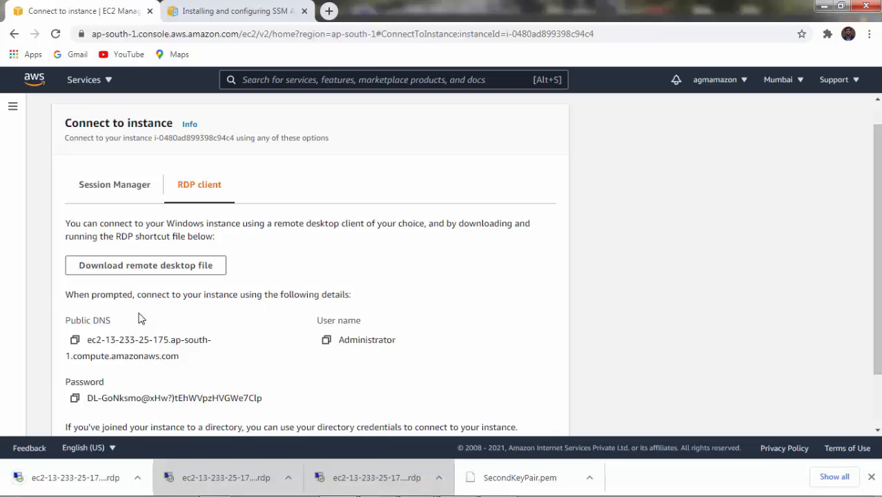
left_click(81, 487)
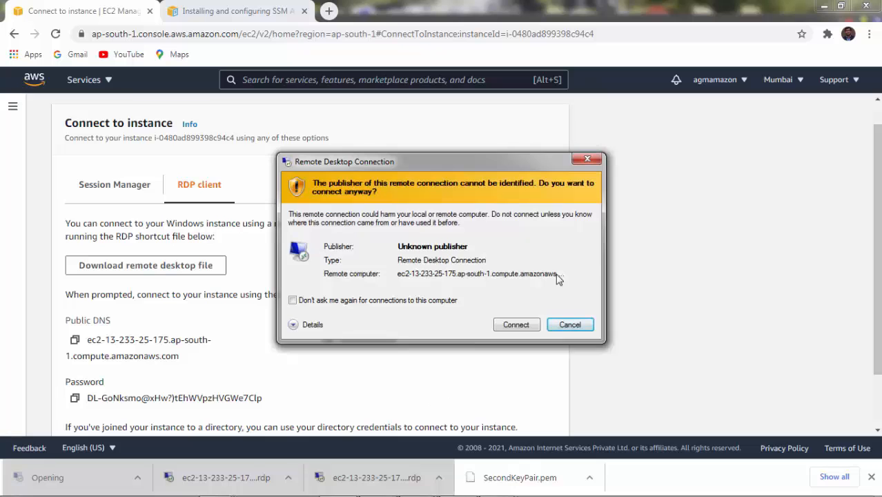
left_click(517, 324)
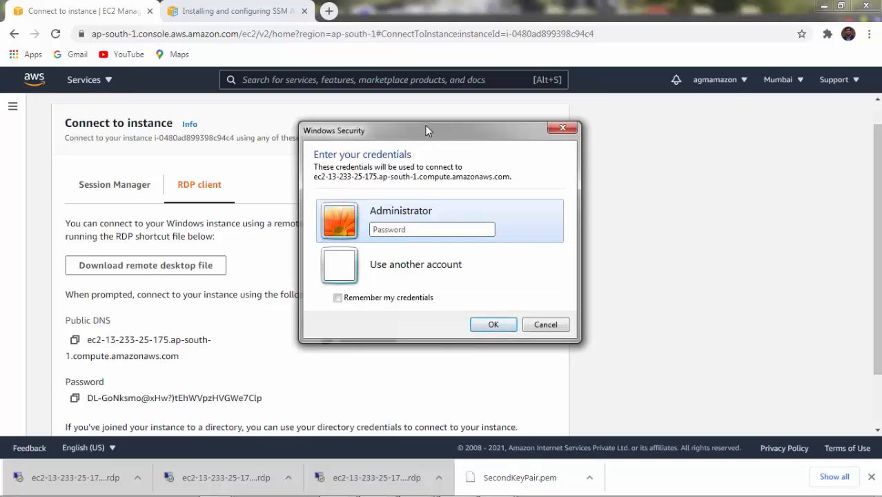
Copy the decrypted password into the Administrator password field, log on to the instance and accept its untrusted certificate
left_click_drag(425, 126, 568, 92)
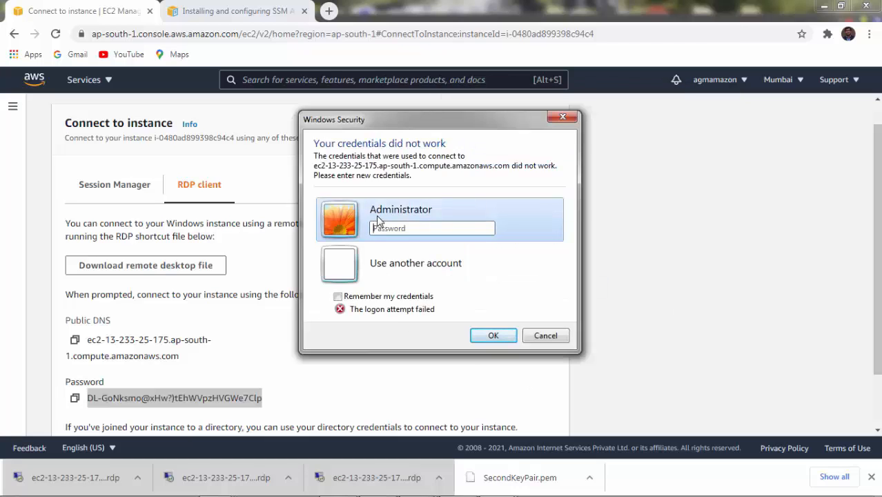
right_click(103, 398)
left_click(120, 407)
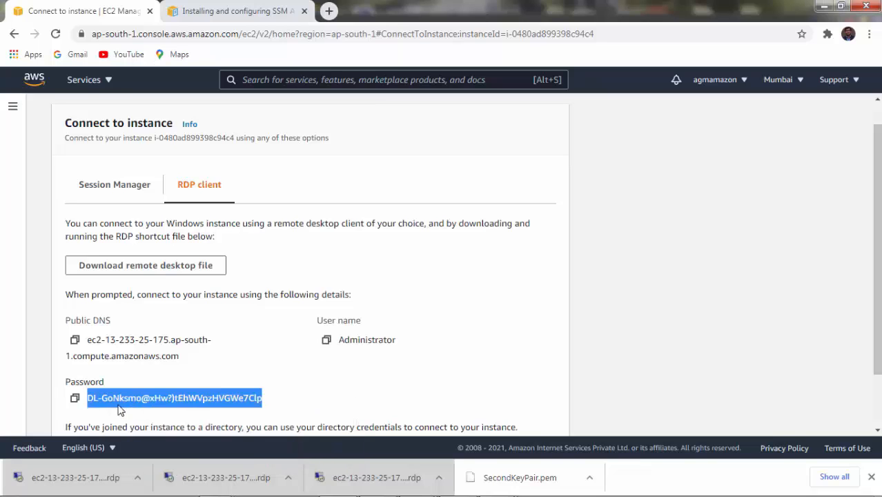
key("alt+Tab")
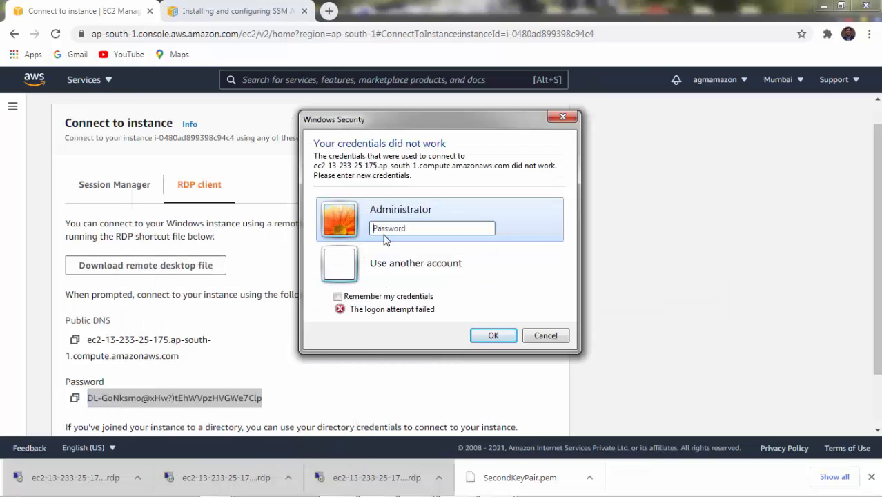
key("ctrl+v")
left_click(496, 336)
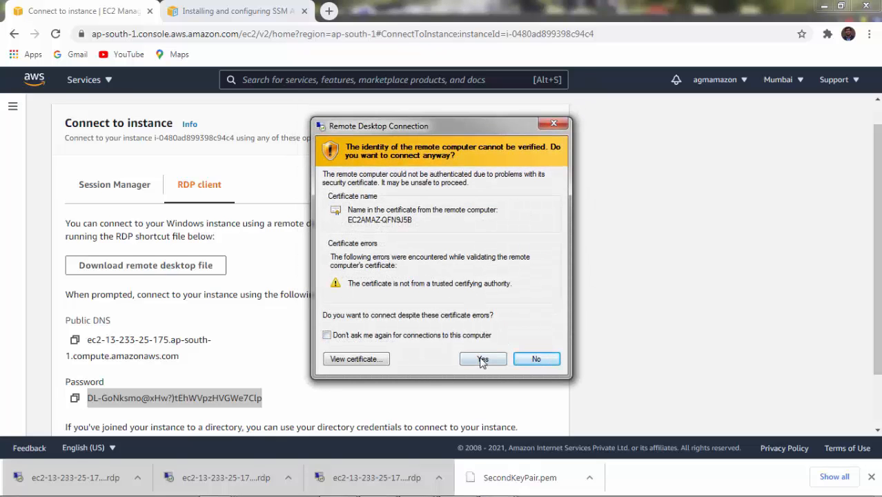
left_click(482, 360)
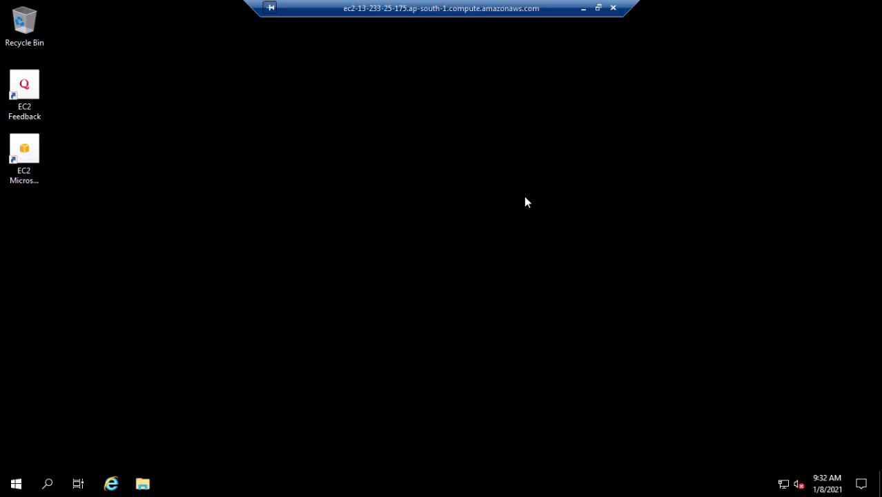
View This PC in the remote server's File Explorer and disconnect the remote desktop session
left_click(146, 489)
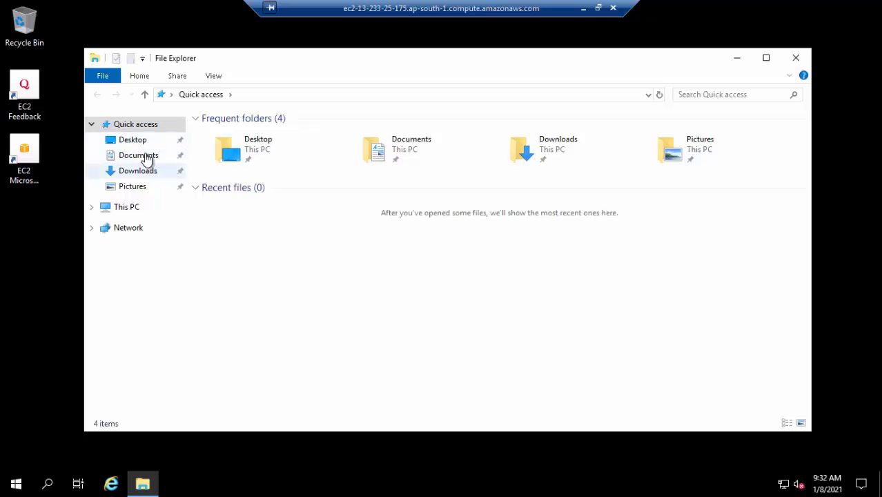
left_click(128, 209)
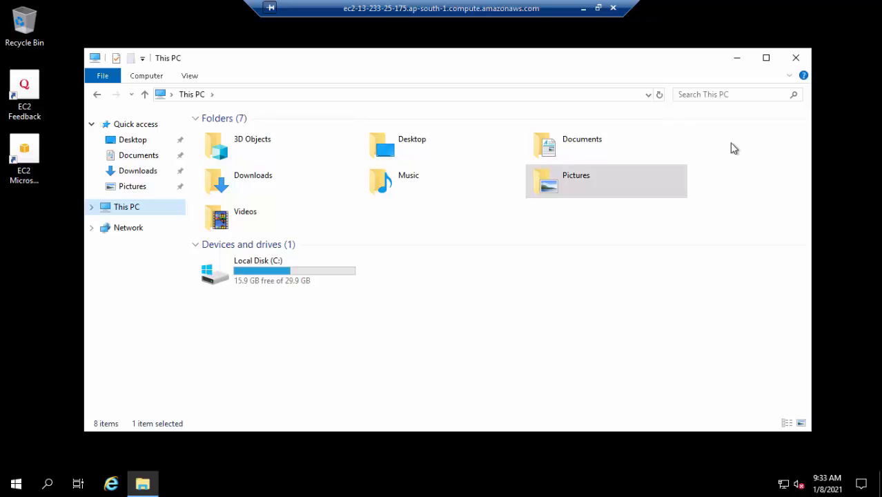
left_click(614, 8)
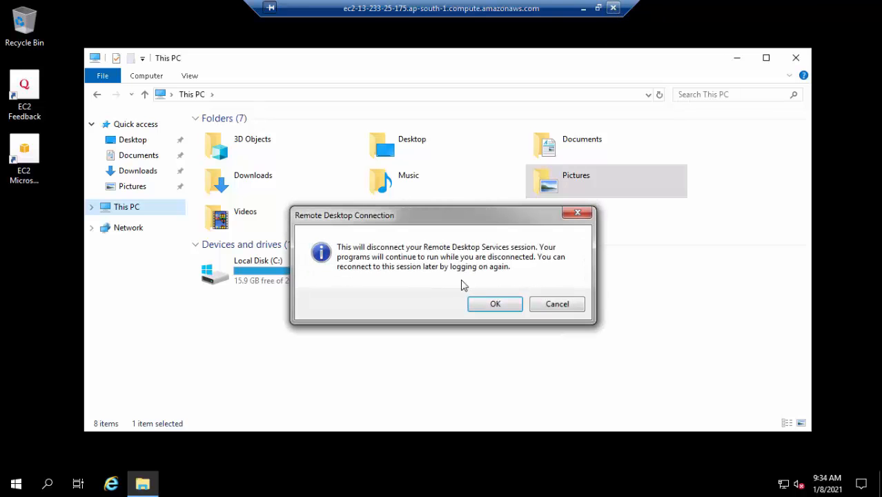
left_click(494, 305)
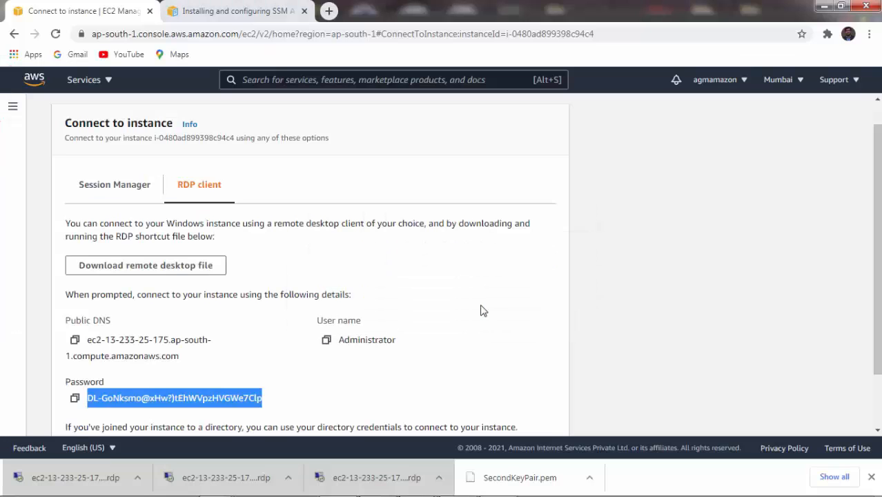
Return to the instance list and terminate the running t2.micro instance by changing its instance state to Terminate
left_click_drag(876, 247, 878, 228)
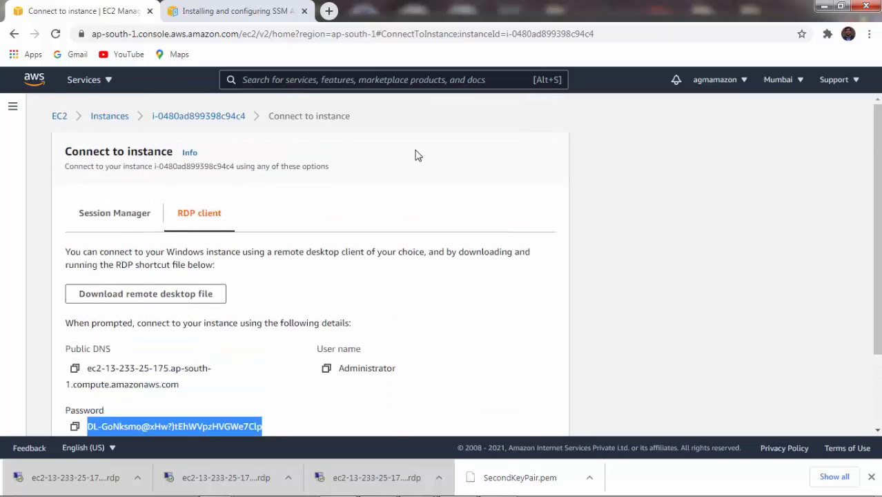
left_click(109, 117)
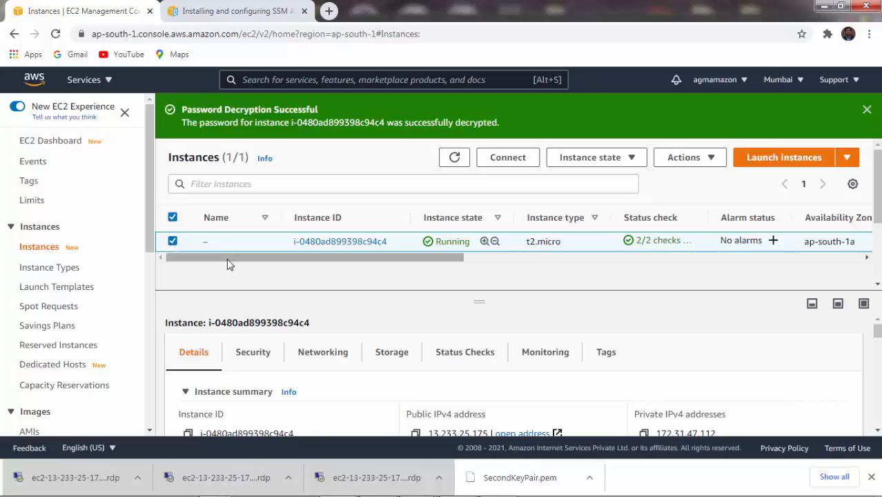
left_click(716, 160)
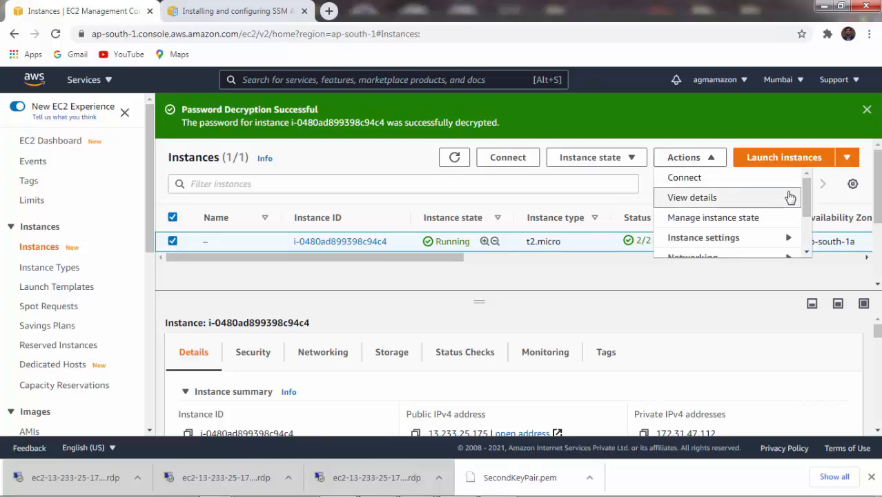
left_click_drag(804, 207, 806, 222)
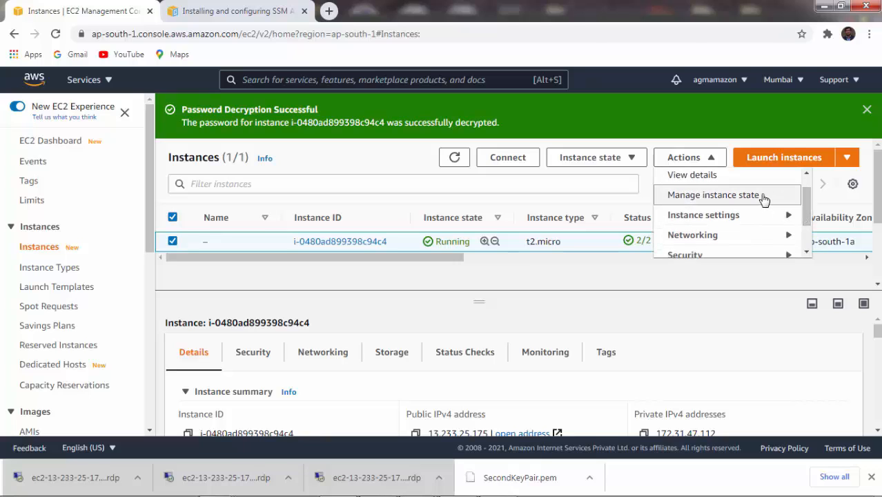
left_click(763, 199)
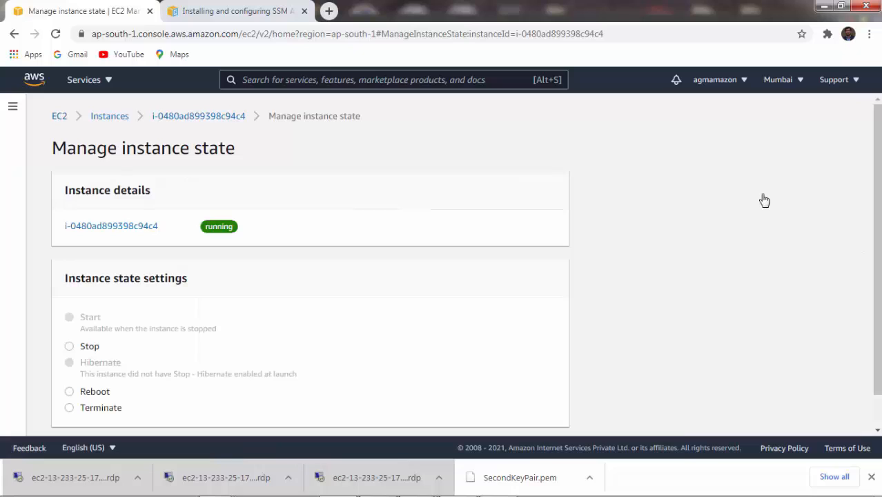
left_click(96, 412)
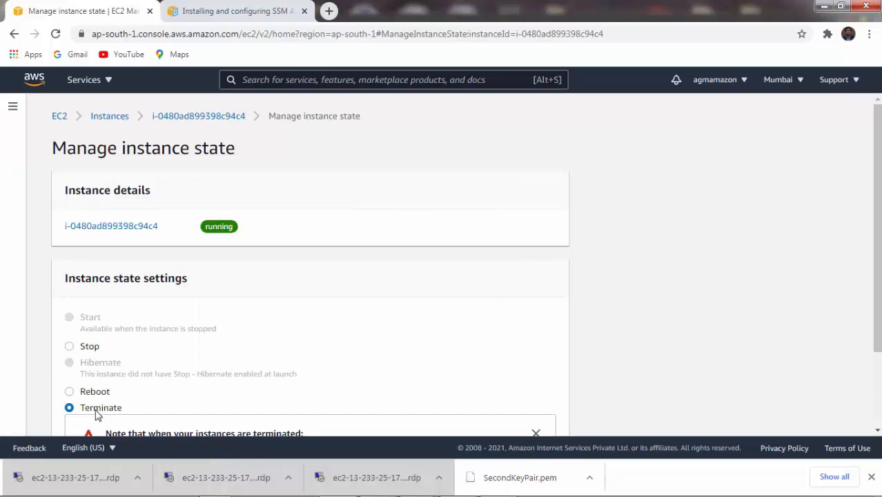
scroll(852, 252, "down", 2)
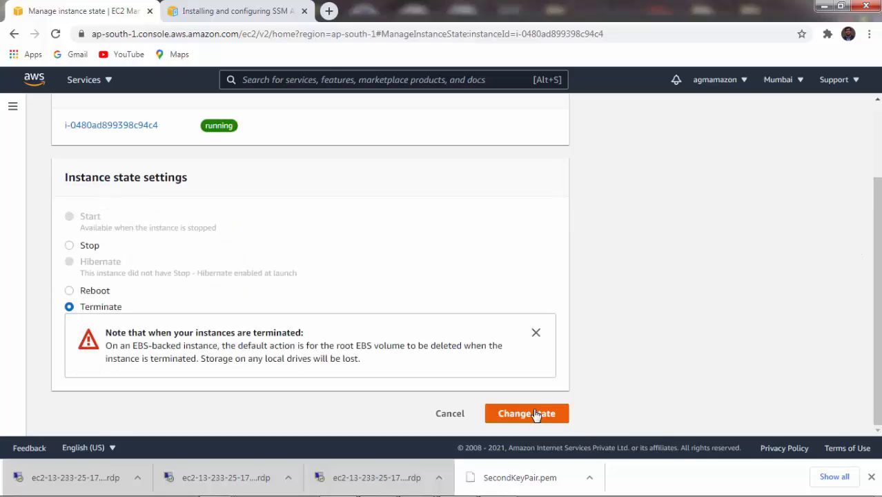
left_click(538, 416)
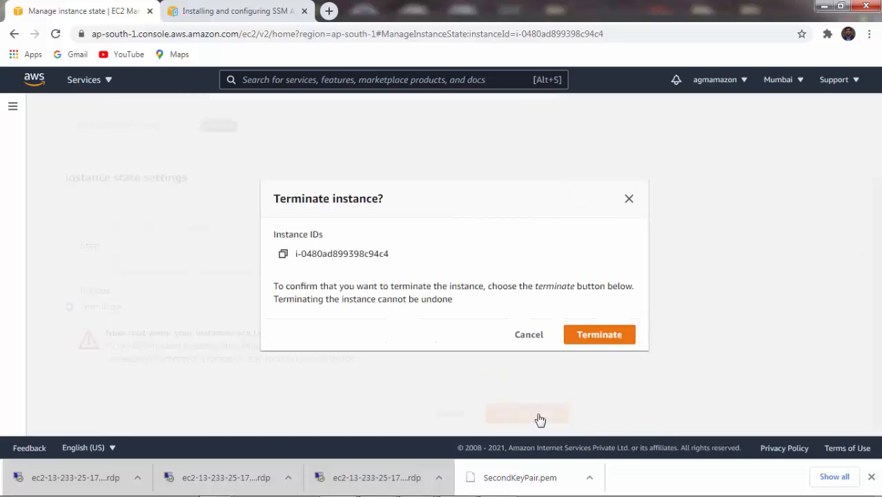
left_click(586, 337)
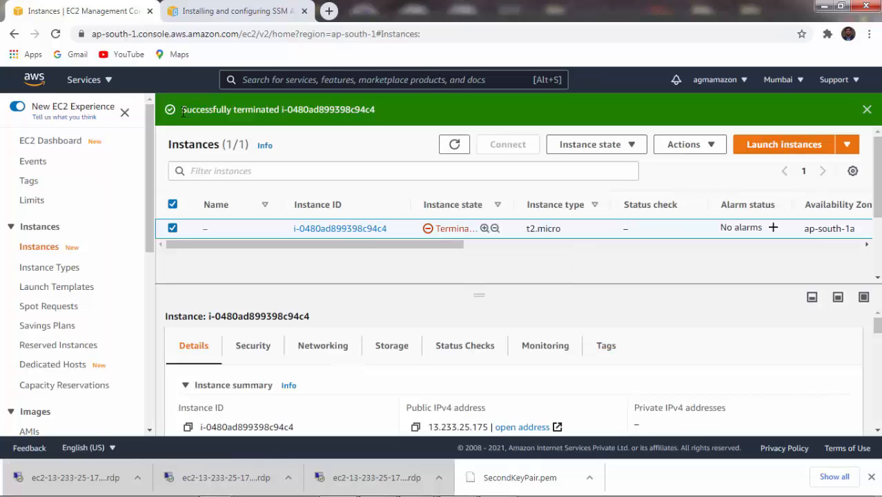
left_click_drag(183, 111, 331, 111)
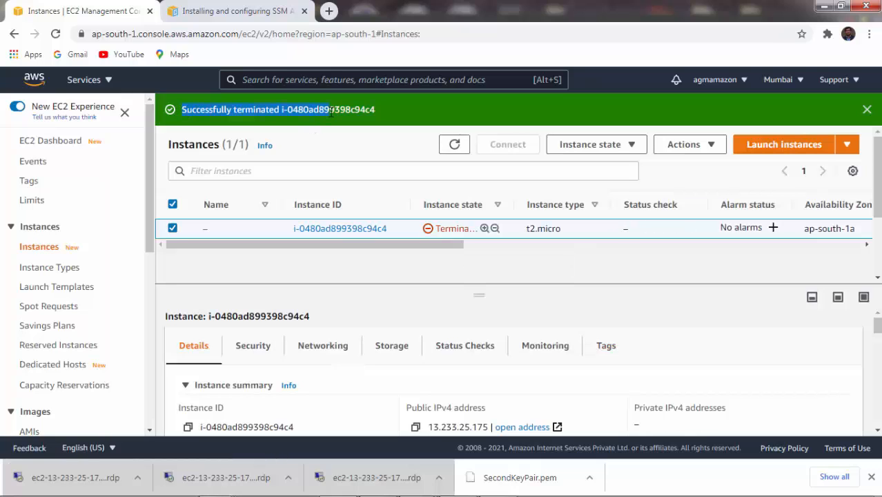